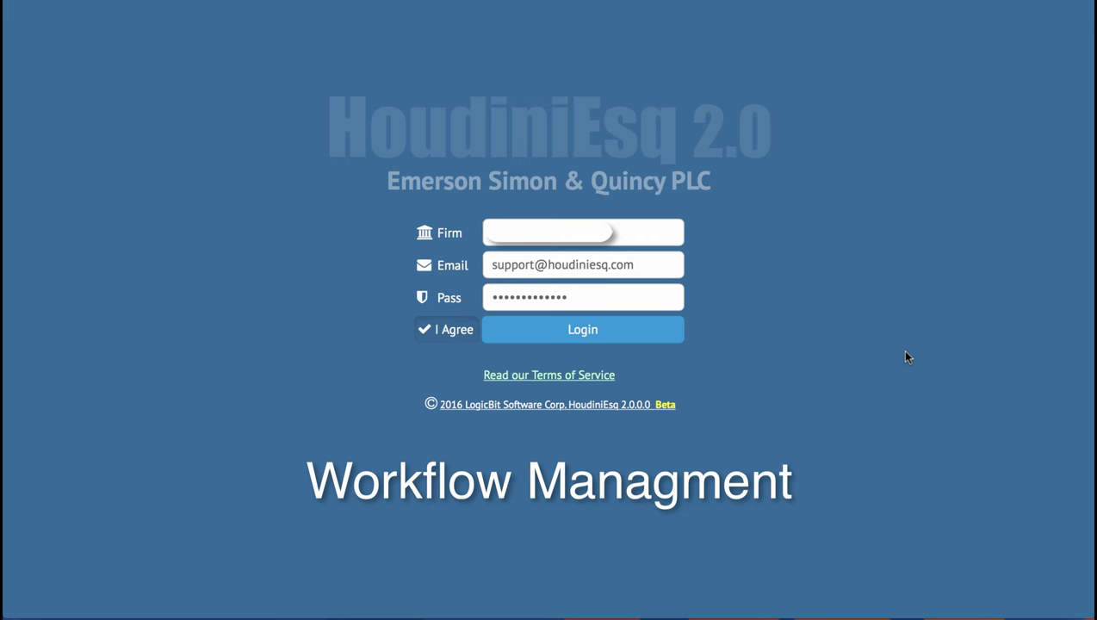
- Log in to the firm account, landing on the Reports performance dashboard
{"action": "left_click", "coordinate": [641, 329]}
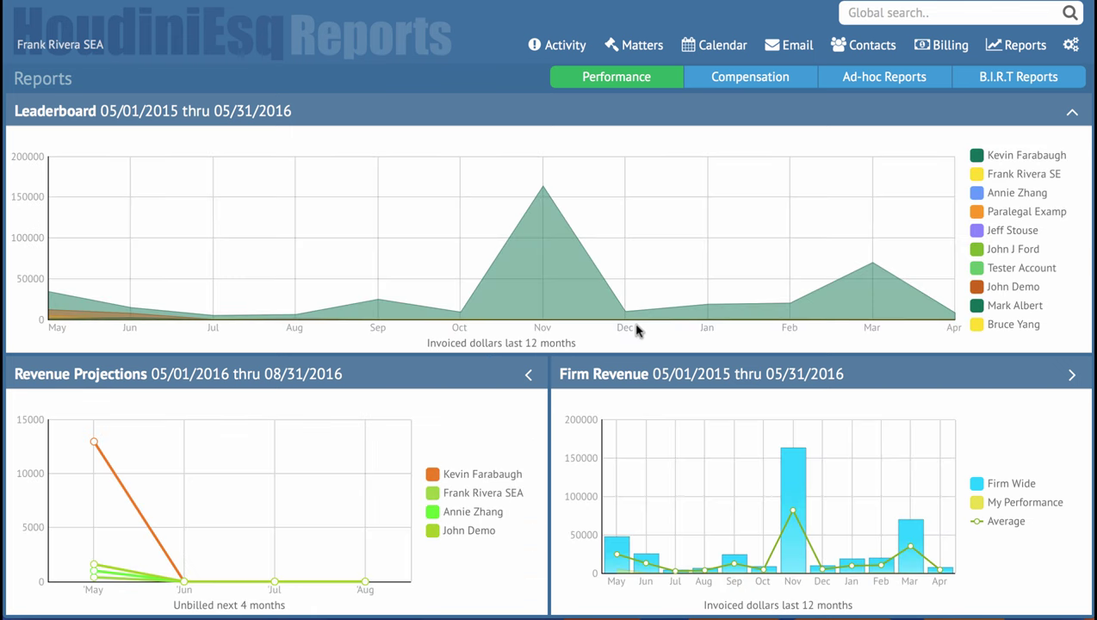
- Filter the Matters list by assigned person and open Admin Matters Edit 467, toggling its type details
{"action": "left_click", "coordinate": [646, 53]}
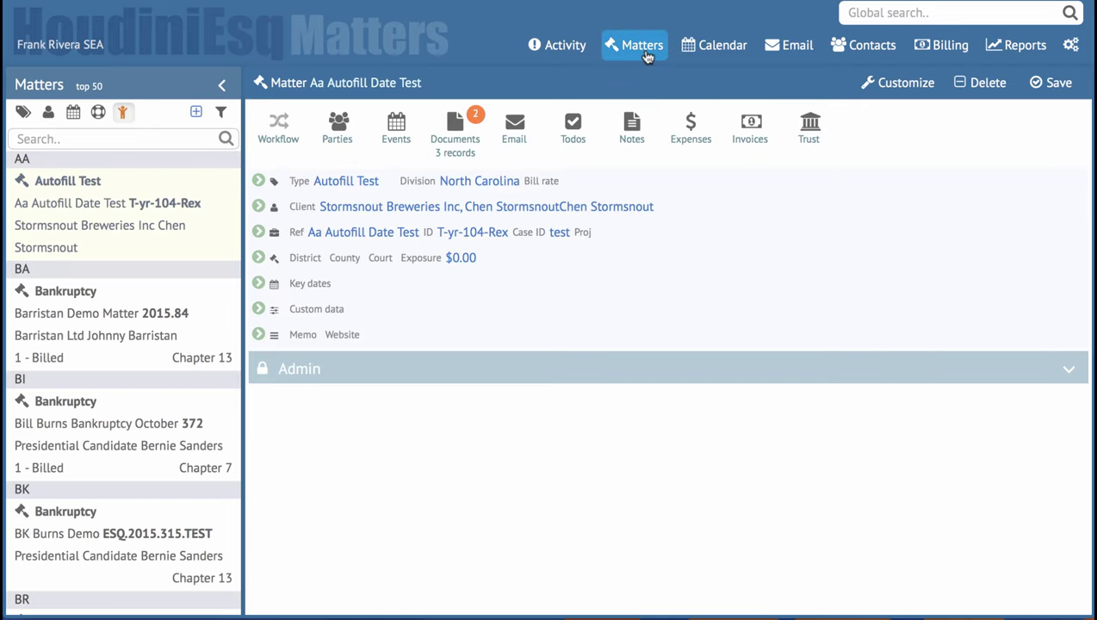
{"action": "left_click", "coordinate": [121, 117]}
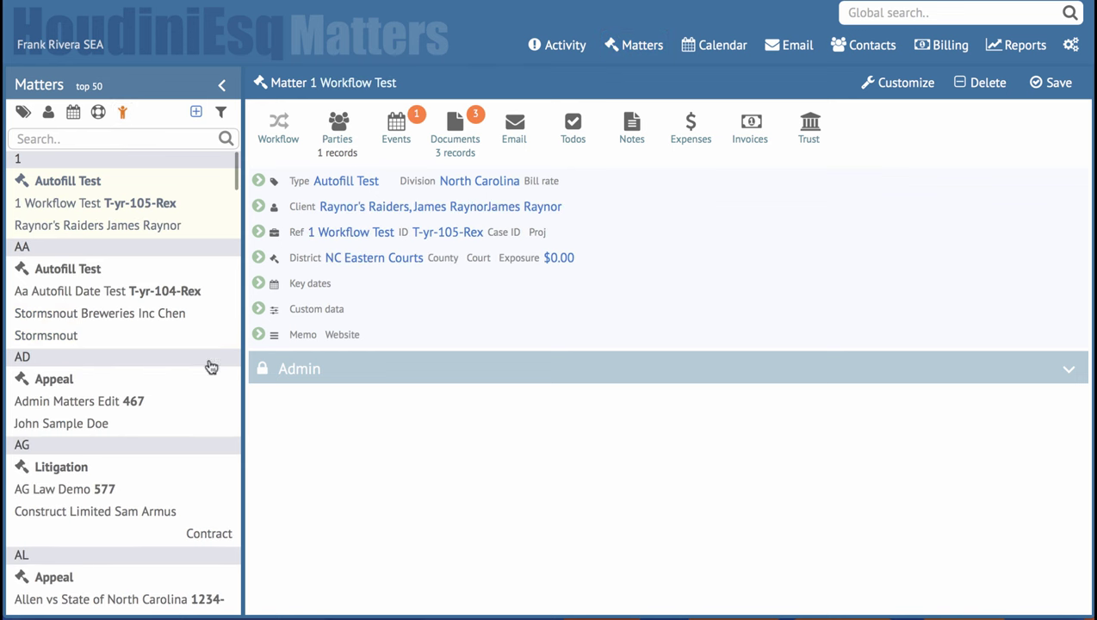
{"action": "left_click", "coordinate": [146, 398]}
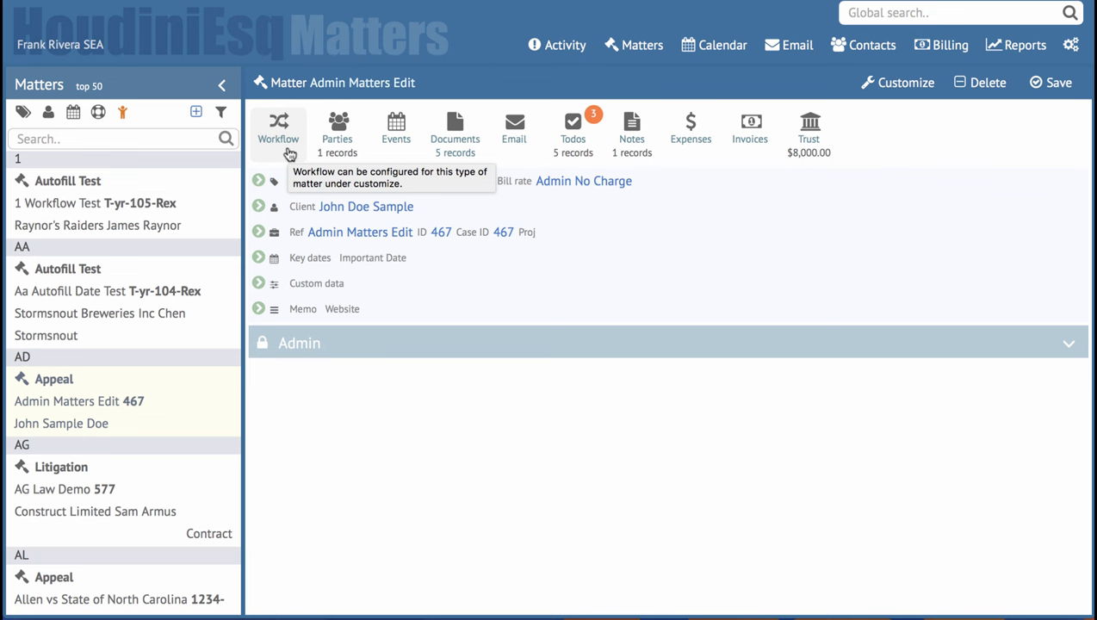
{"action": "left_click", "coordinate": [258, 181]}
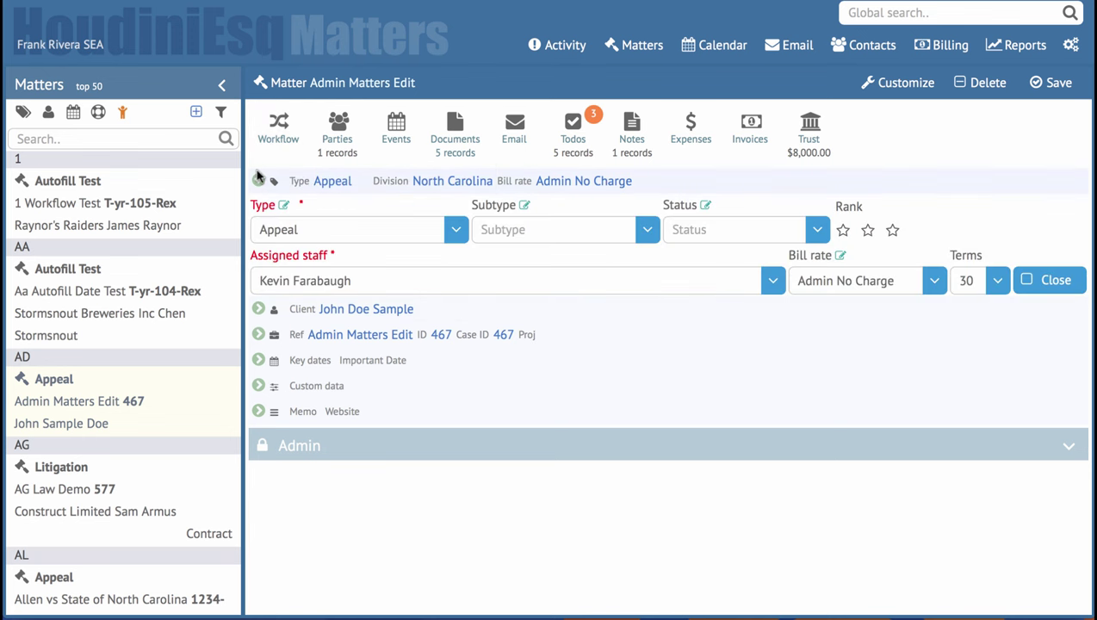
{"action": "left_click", "coordinate": [258, 180]}
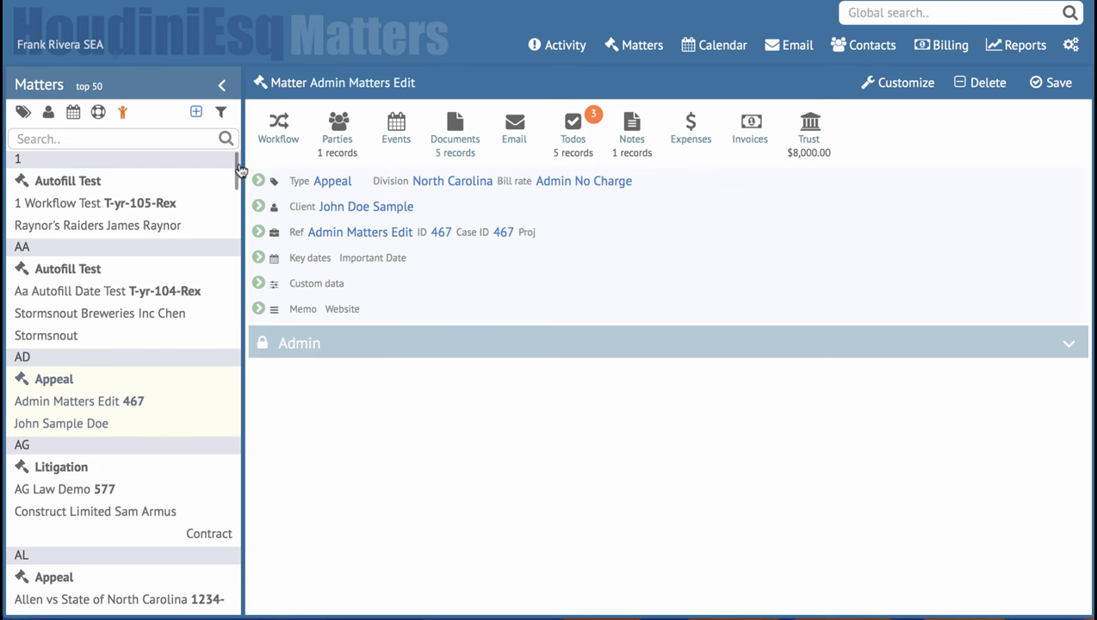
- Briefly open the Aa Autofill Date Test matter, then return to Admin Matters Edit
{"action": "left_click", "coordinate": [212, 305]}
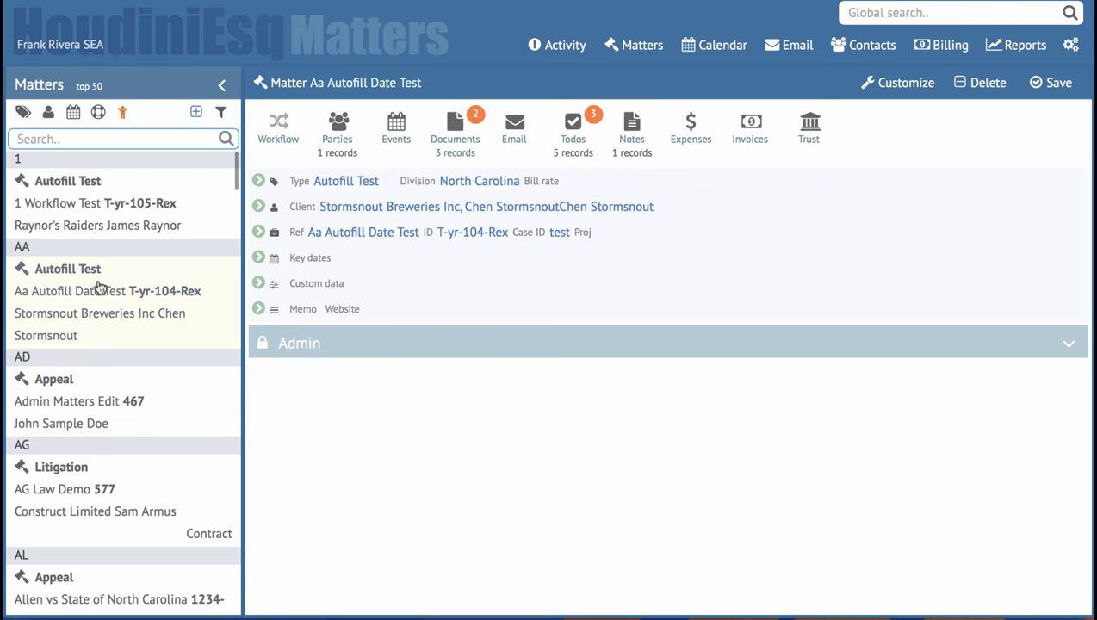
{"action": "left_click", "coordinate": [263, 123]}
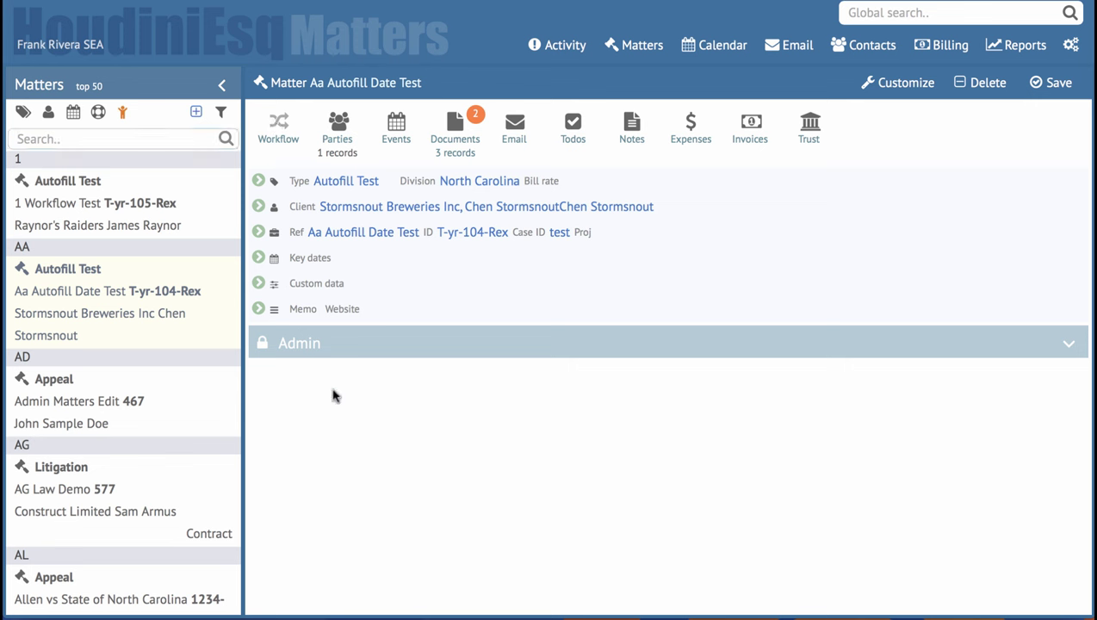
{"action": "left_click", "coordinate": [130, 377]}
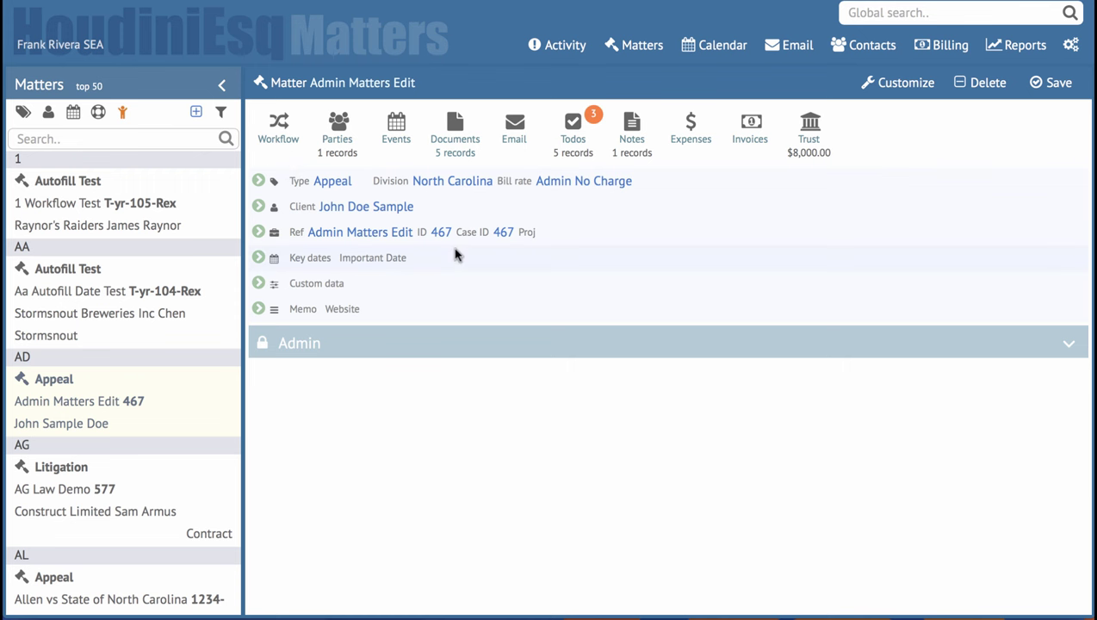
- Switch the Admin Matters Edit matter to its Workflow board view
{"action": "left_click", "coordinate": [283, 125]}
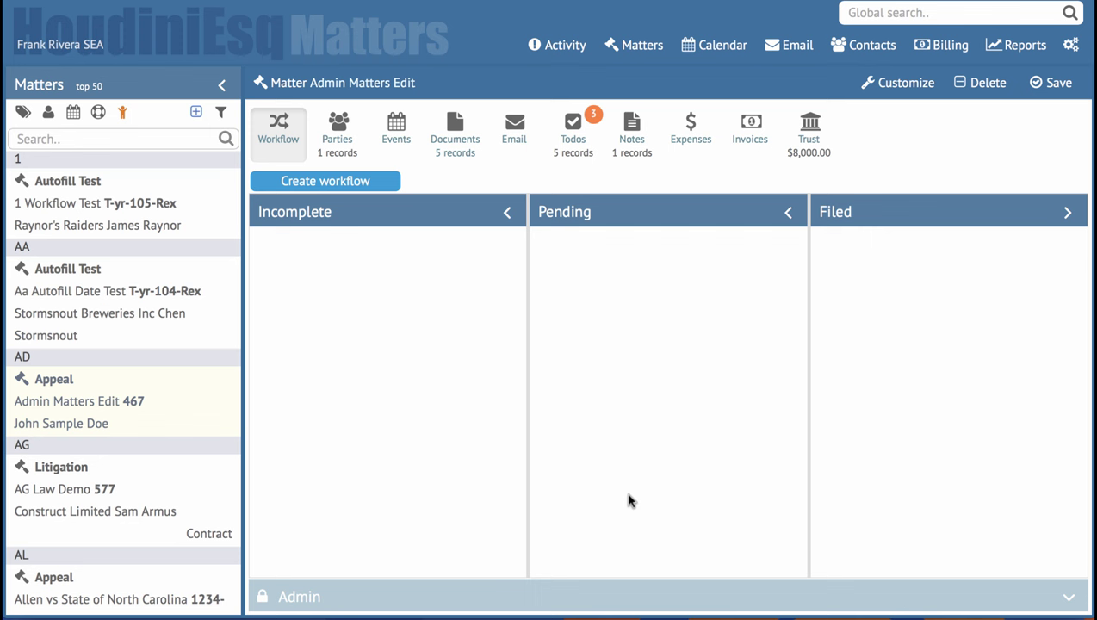
- Create the matter's workflow, check the Judicial Notice task's edit page, and return to the board
{"action": "left_click", "coordinate": [309, 184]}
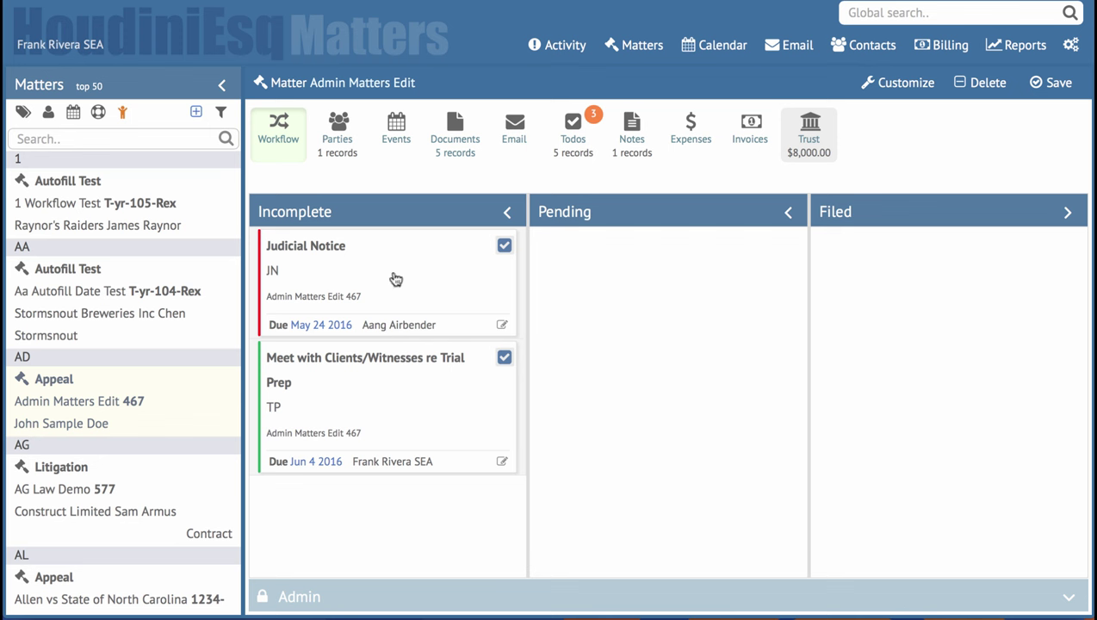
{"action": "left_click", "coordinate": [500, 324]}
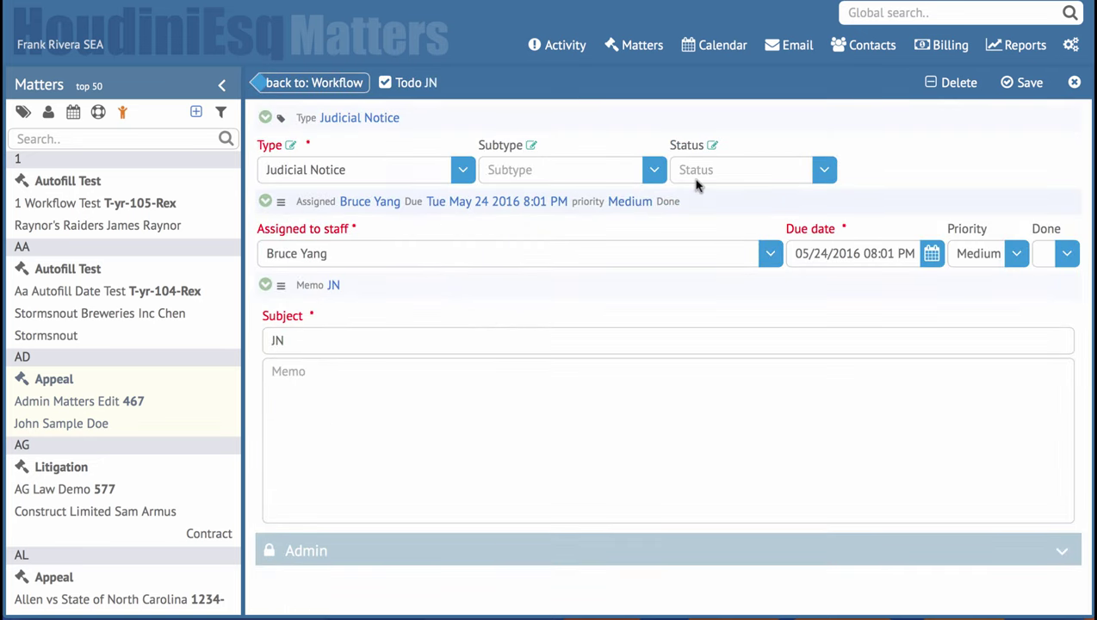
{"action": "left_click", "coordinate": [330, 83]}
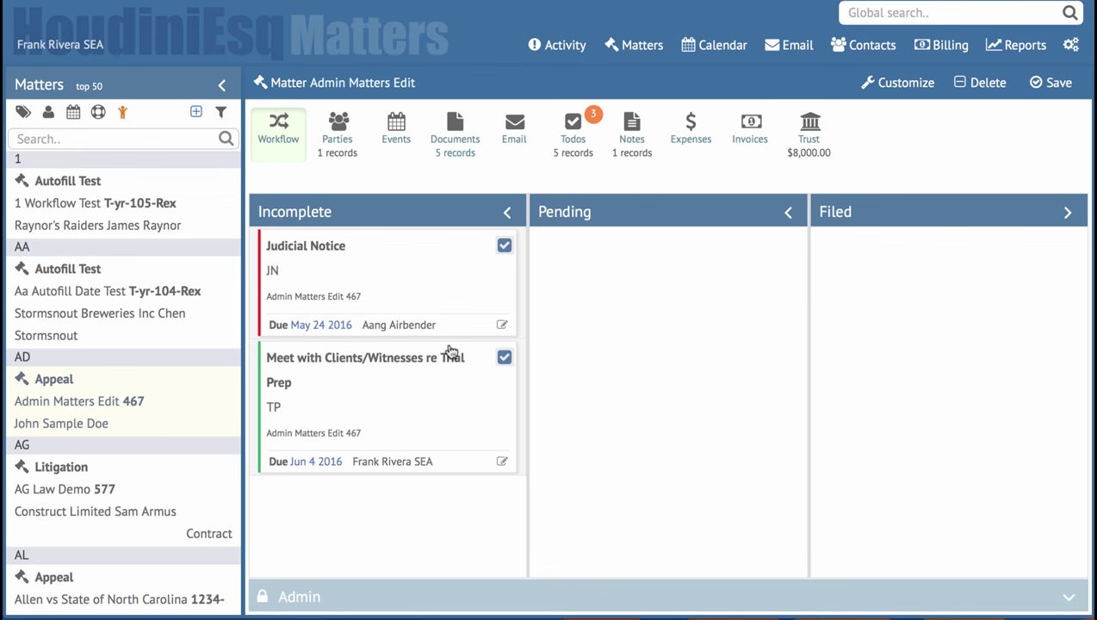
- Move Judicial Notice to Pending and Meet with Clients to Filed, then view Activity notices
{"action": "left_click_drag", "start_coordinate": [369, 277], "coordinate": [555, 274]}
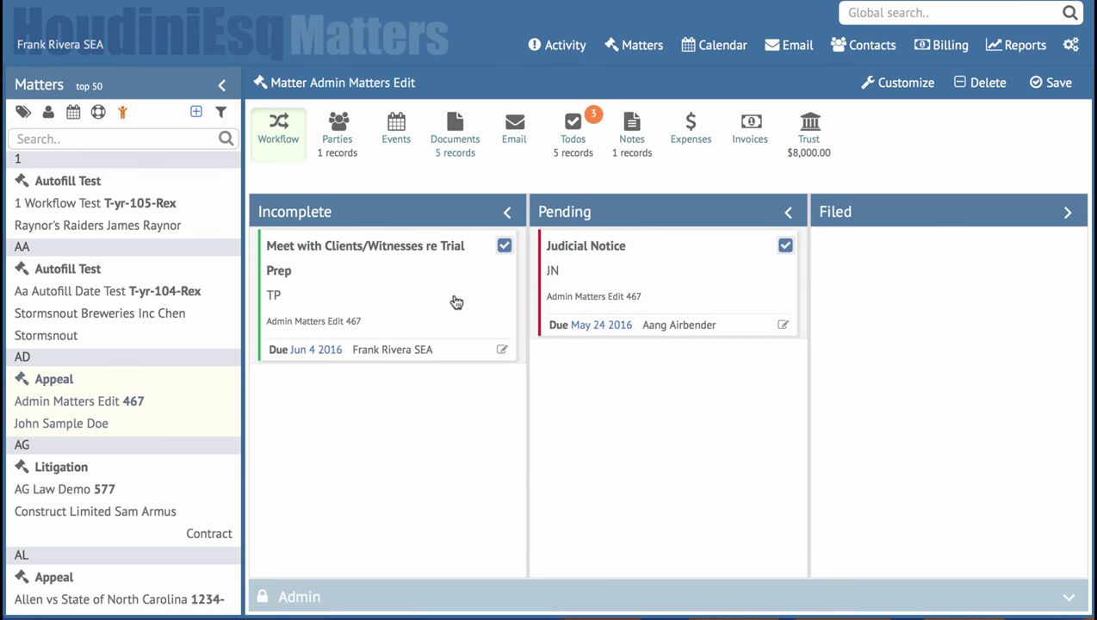
{"action": "left_click_drag", "start_coordinate": [453, 304], "coordinate": [822, 334]}
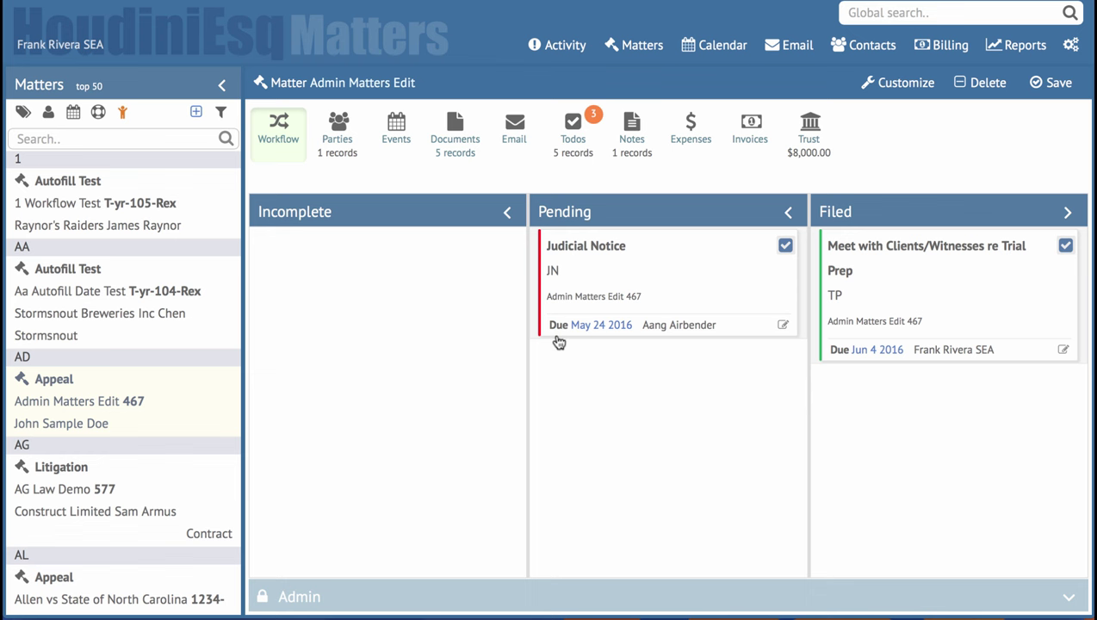
{"action": "left_click", "coordinate": [575, 49]}
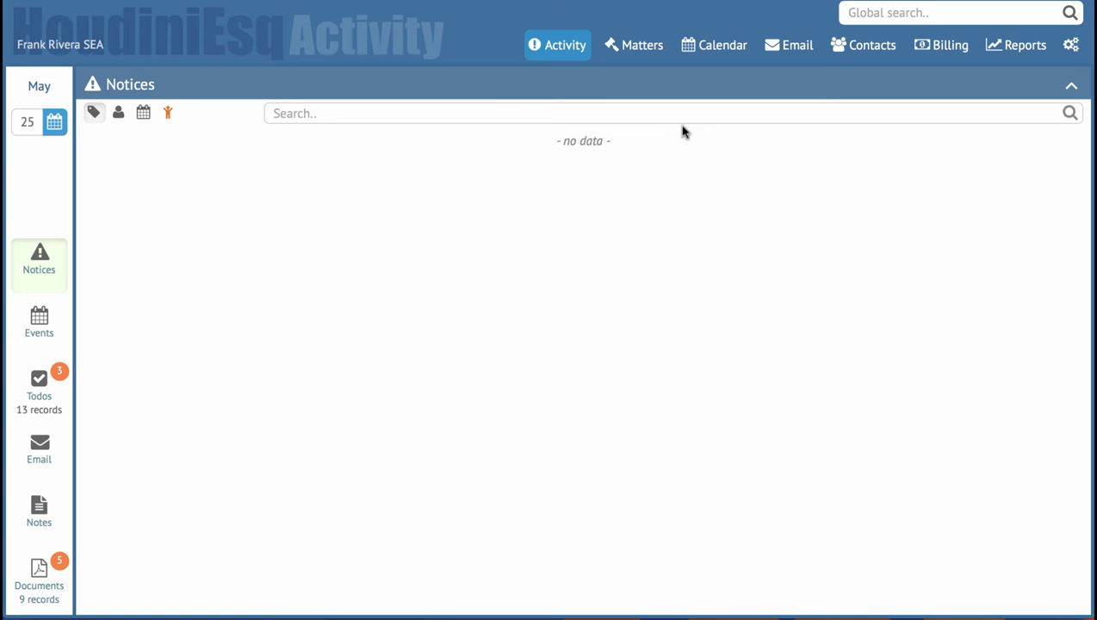
- Recheck the Admin Matters Edit 467 workflow board, then open the AG Law Demo 577 matter
{"action": "left_click", "coordinate": [639, 51]}
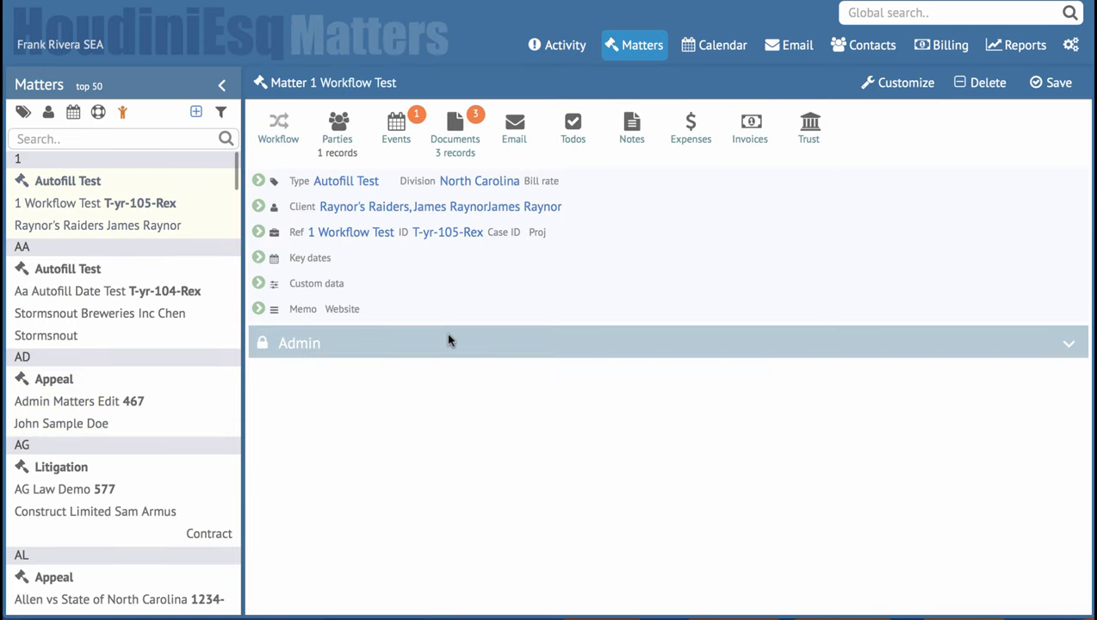
{"action": "left_click", "coordinate": [178, 389]}
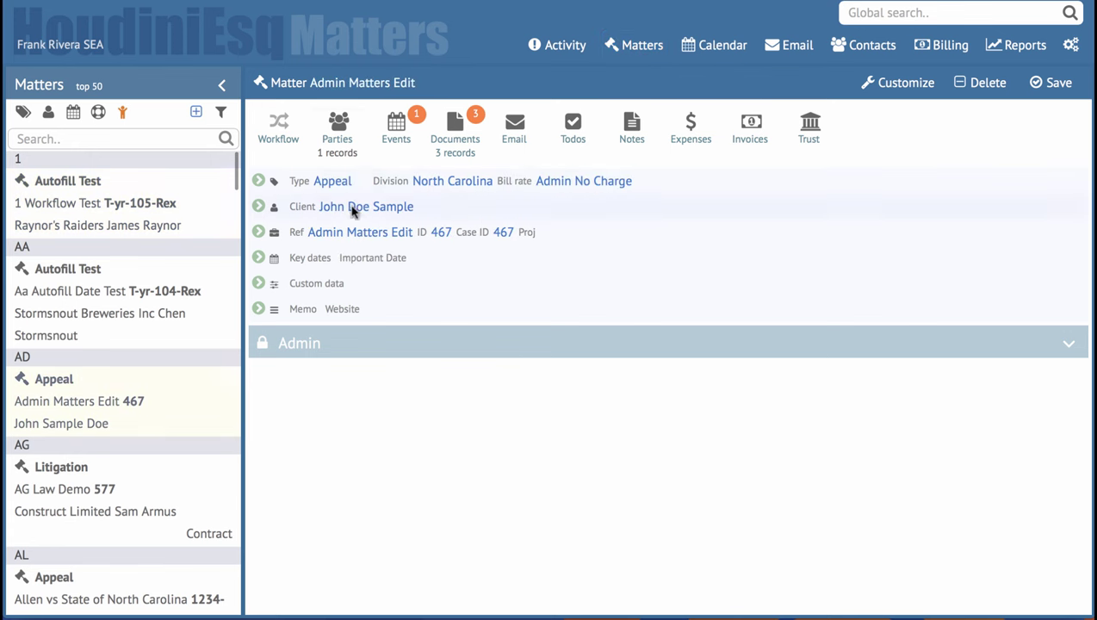
{"action": "left_click", "coordinate": [269, 138]}
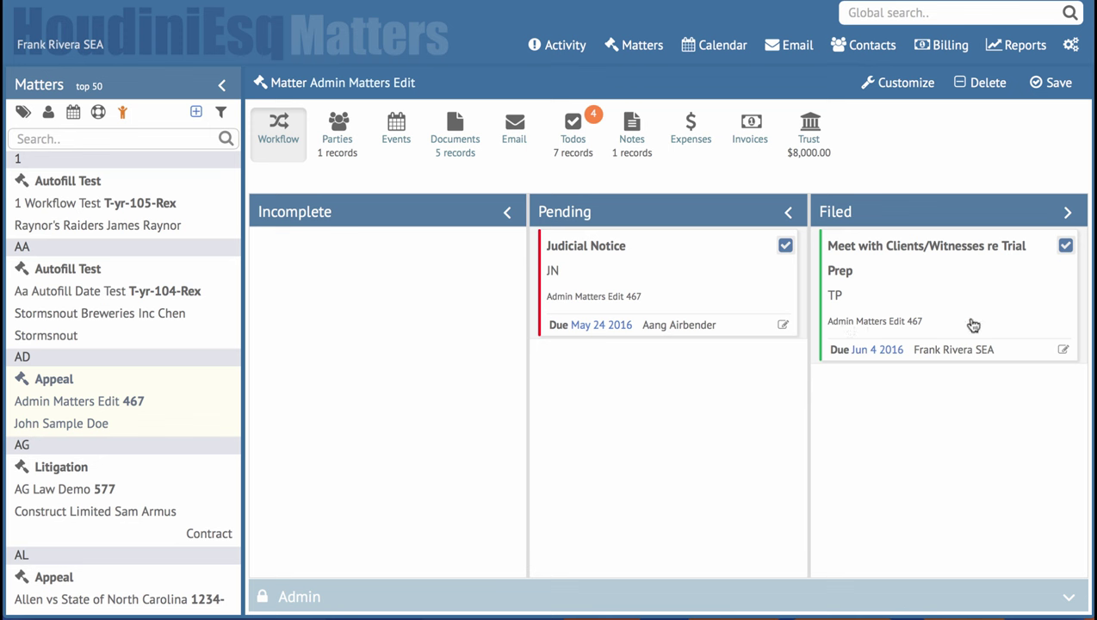
{"action": "left_click", "coordinate": [148, 511]}
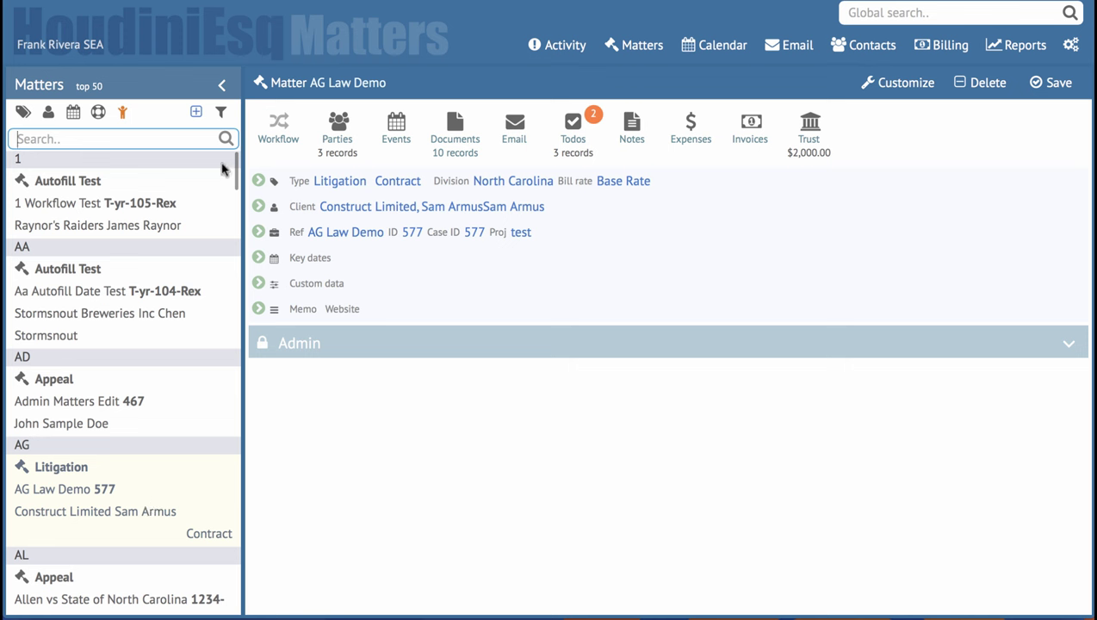
{"action": "left_click", "coordinate": [280, 127]}
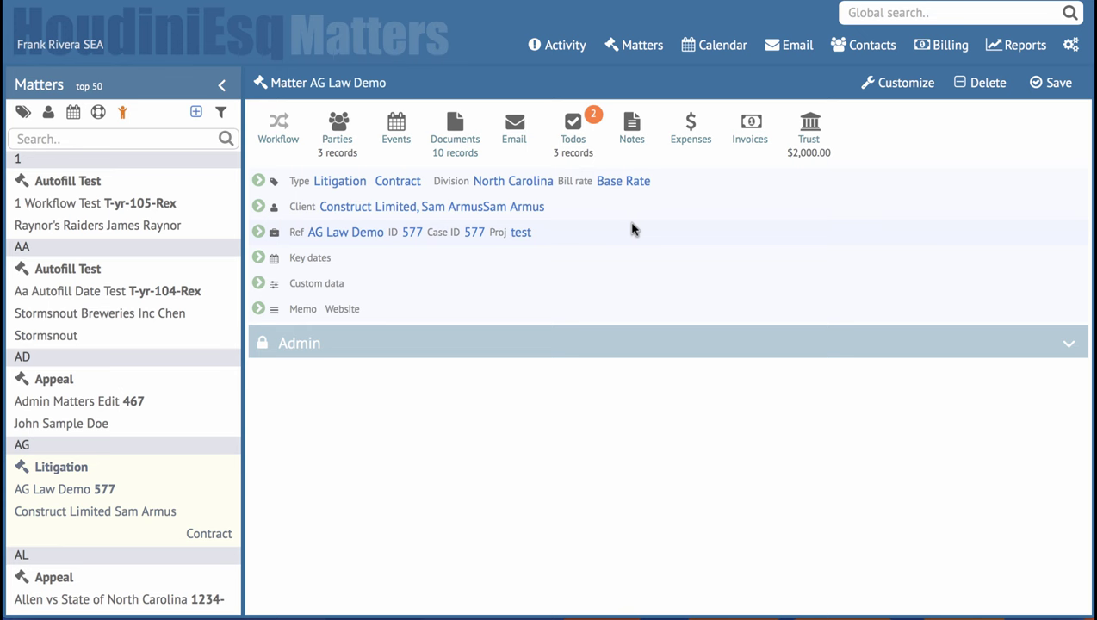
- In customize mode, move the contract-number sample field lower in Custom data and show field triggers
{"action": "left_click", "coordinate": [902, 86]}
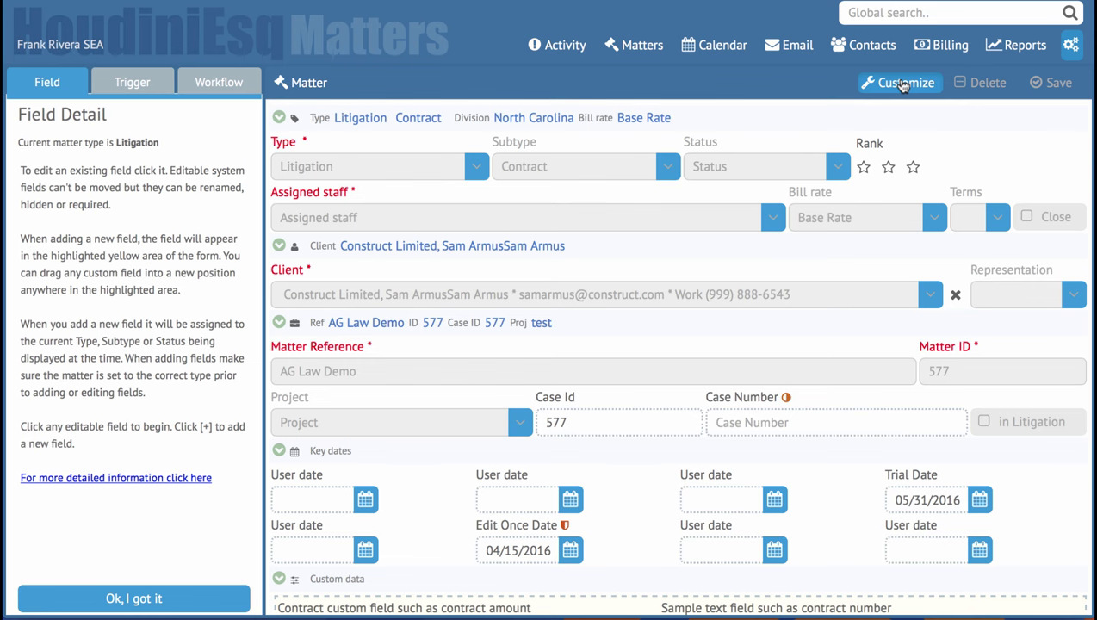
{"action": "scroll", "coordinate": [409, 493], "scroll_direction": "down", "scroll_amount": 3}
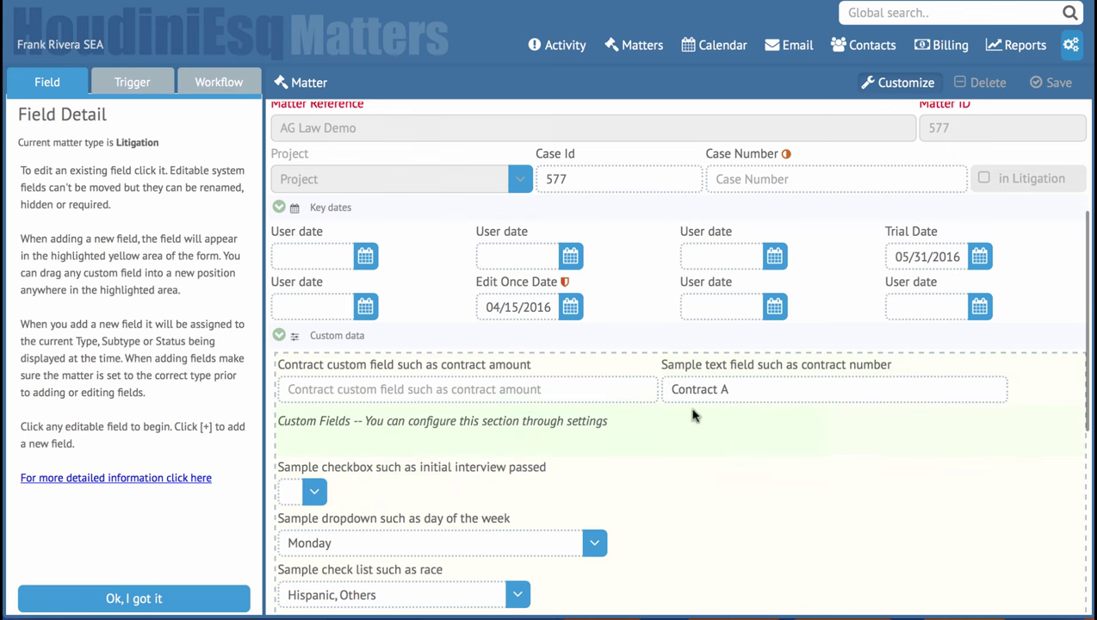
{"action": "left_click_drag", "start_coordinate": [742, 390], "coordinate": [682, 470]}
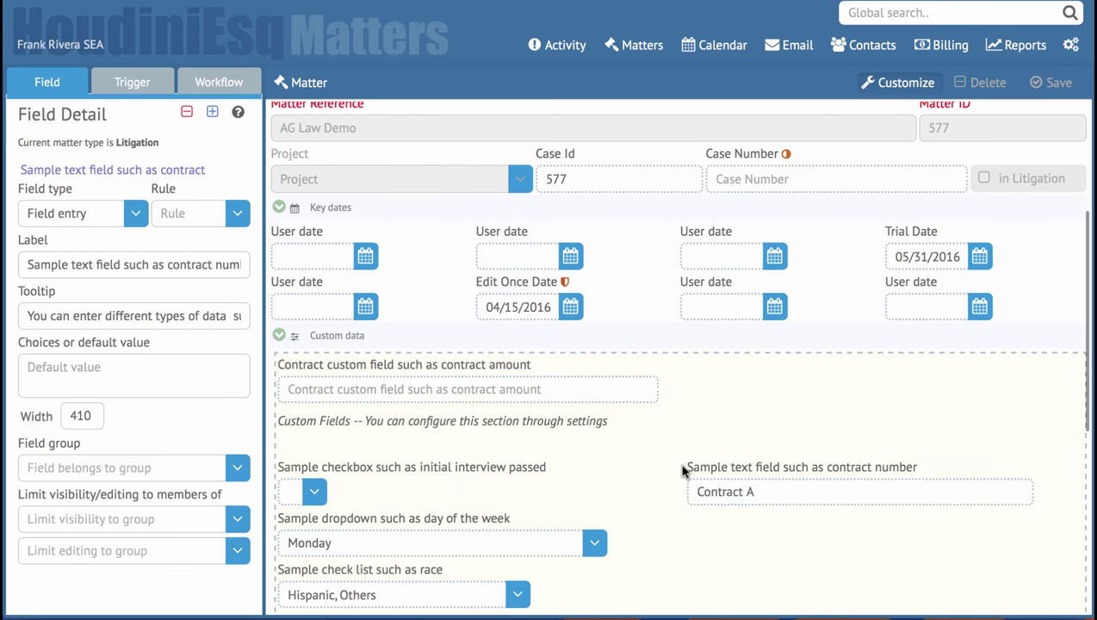
{"action": "scroll", "coordinate": [684, 472], "scroll_direction": "up", "scroll_amount": 3}
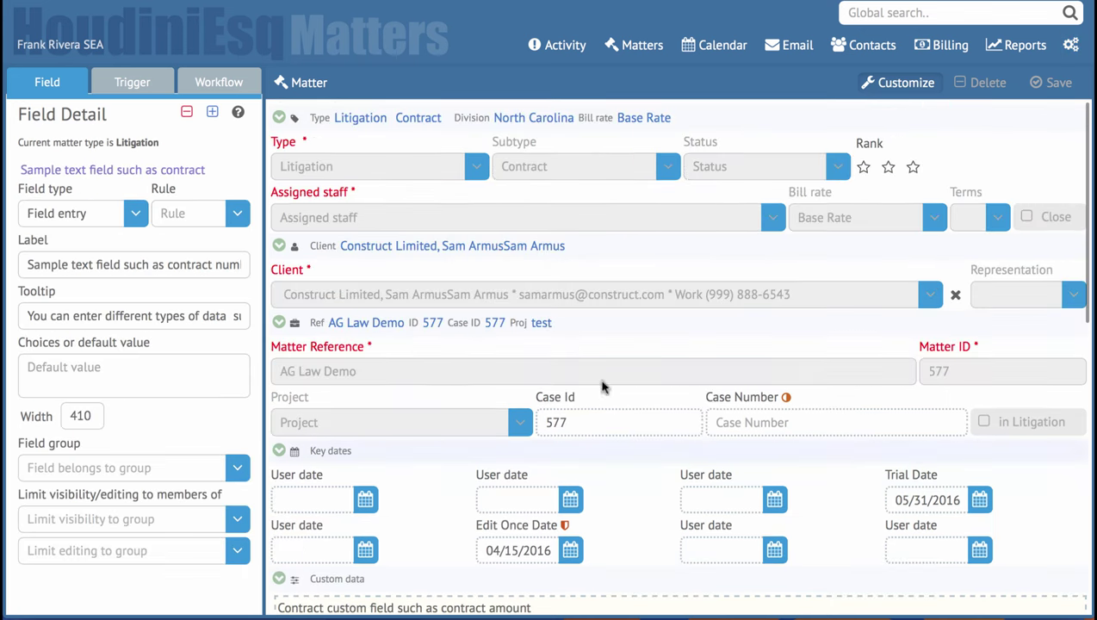
{"action": "left_click", "coordinate": [147, 87]}
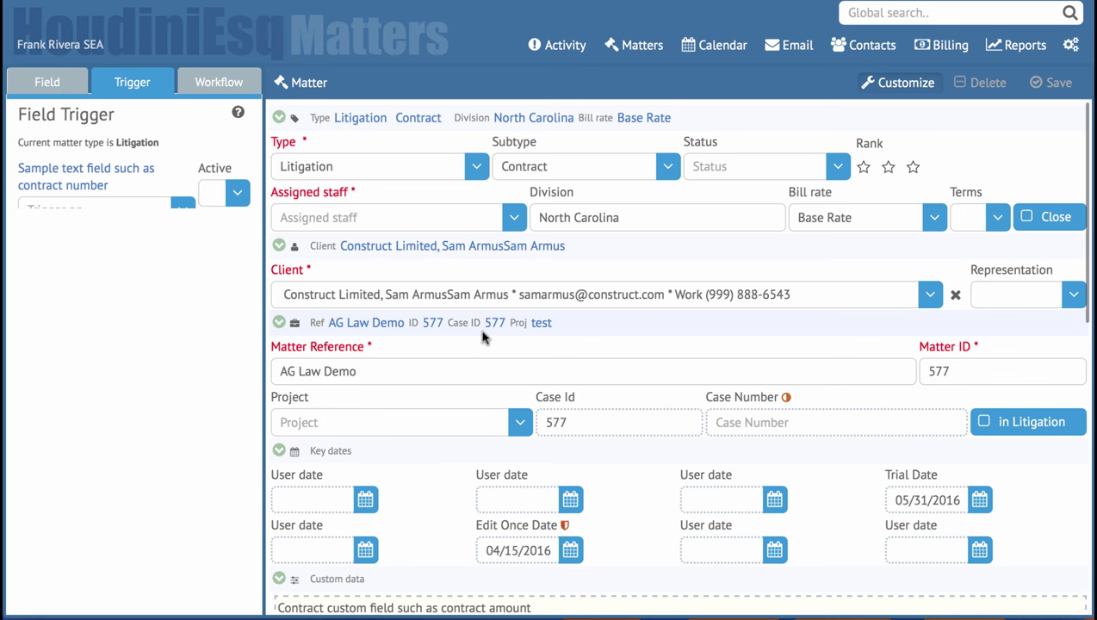
- Set a Case Id field trigger to fire on value change, then show the Litigation workflow panel
{"action": "left_click", "coordinate": [222, 82]}
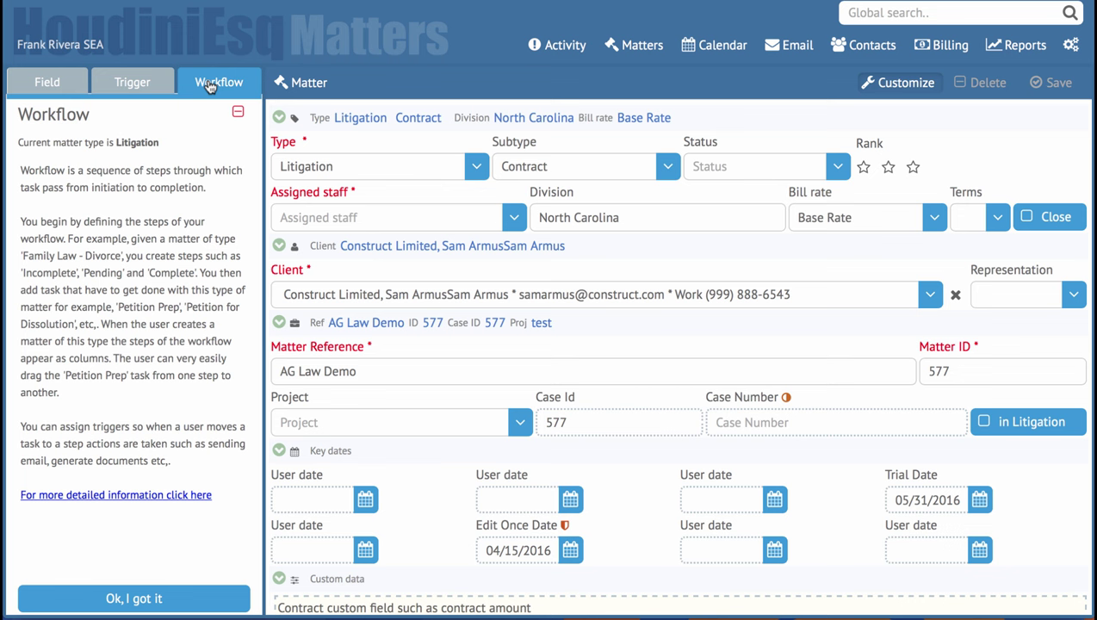
{"action": "left_click", "coordinate": [142, 84]}
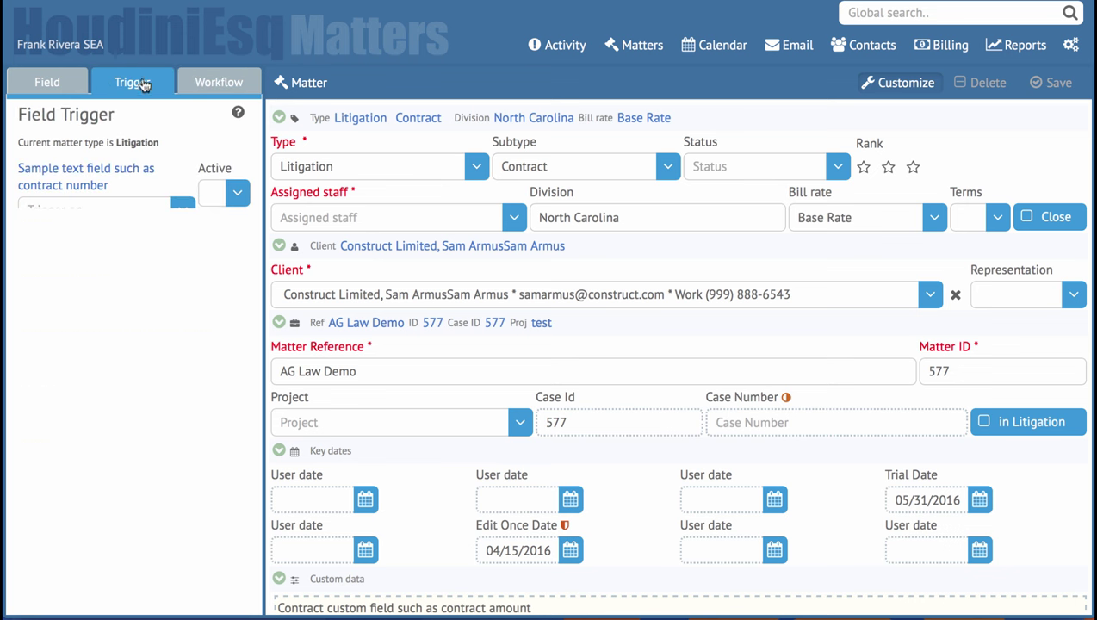
{"action": "left_click", "coordinate": [572, 420]}
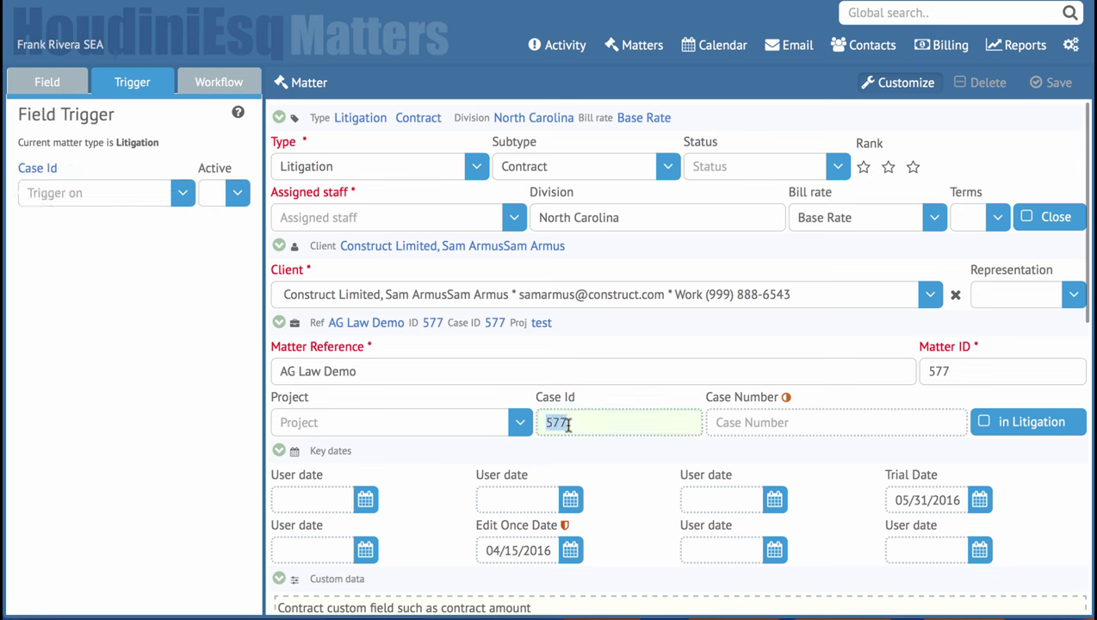
{"action": "left_click", "coordinate": [182, 192]}
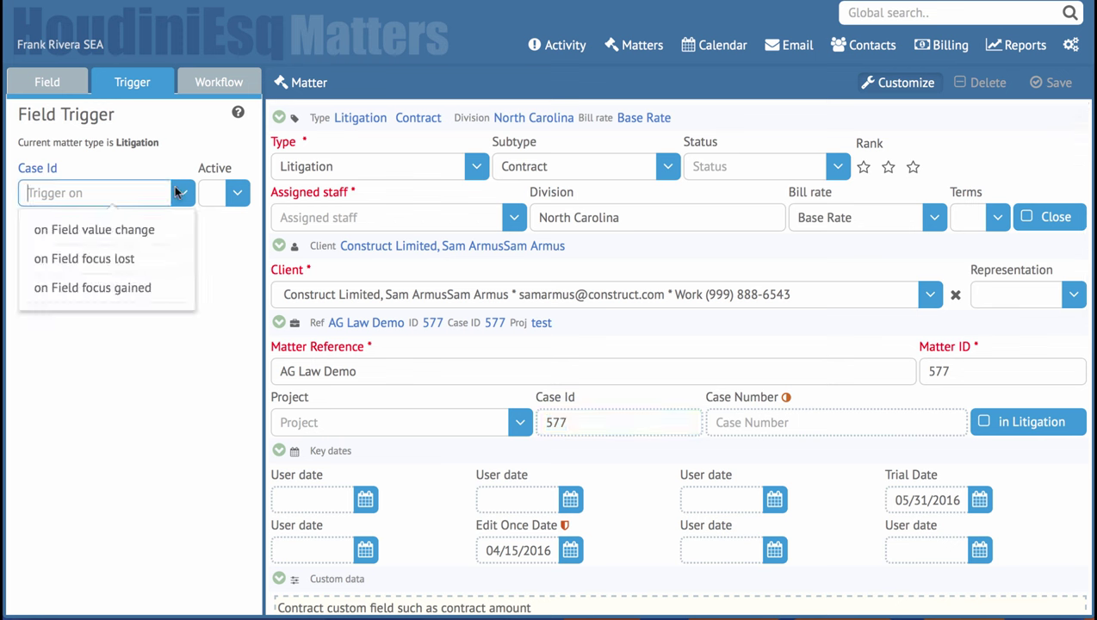
{"action": "left_click", "coordinate": [150, 226]}
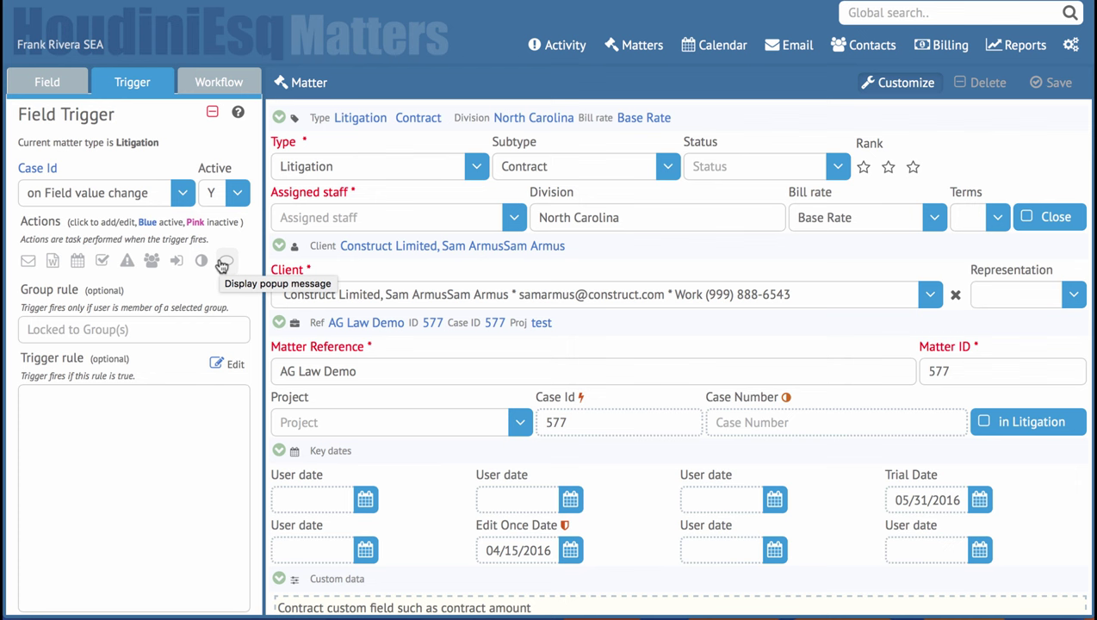
{"action": "left_click", "coordinate": [221, 86]}
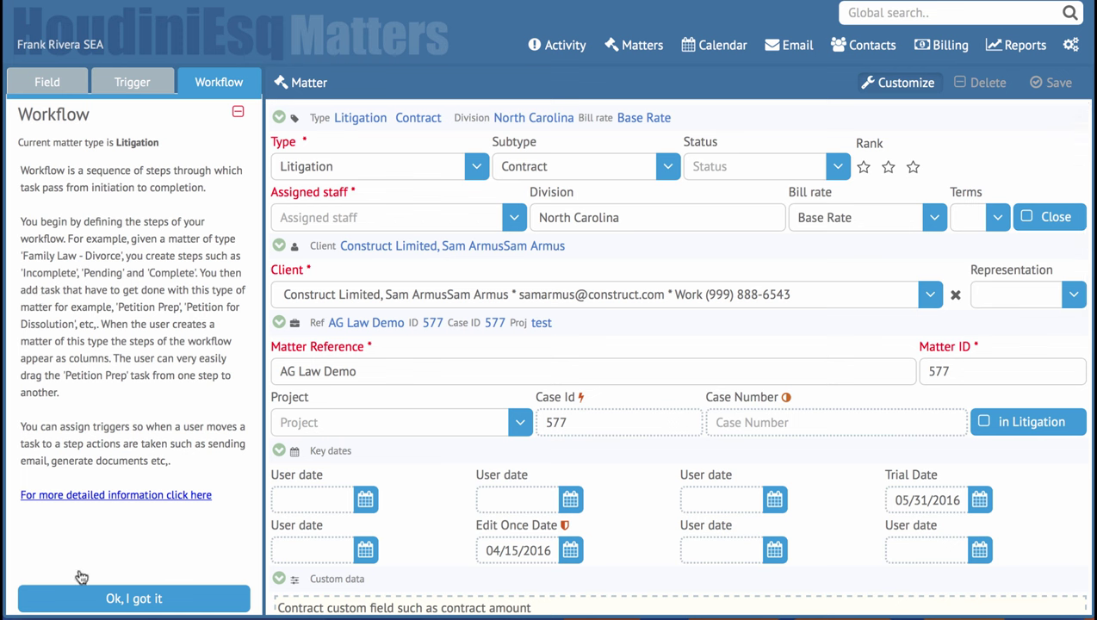
- Dismiss the workflow help and create a new workflow step named Done
{"action": "left_click", "coordinate": [168, 600]}
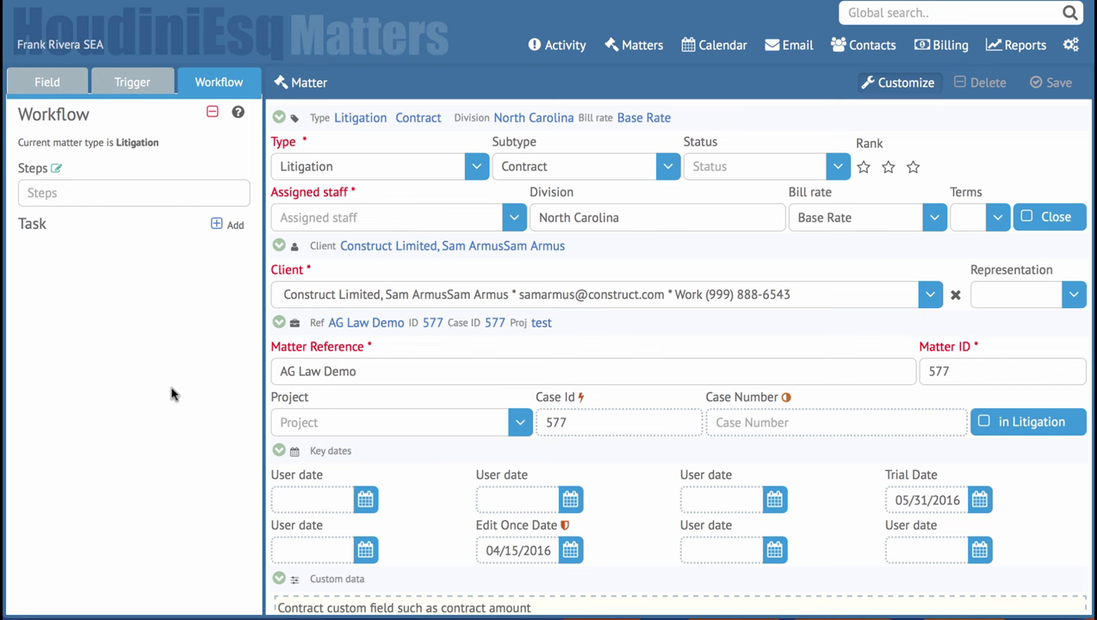
{"action": "left_click", "coordinate": [281, 170]}
{"action": "left_click", "coordinate": [338, 170]}
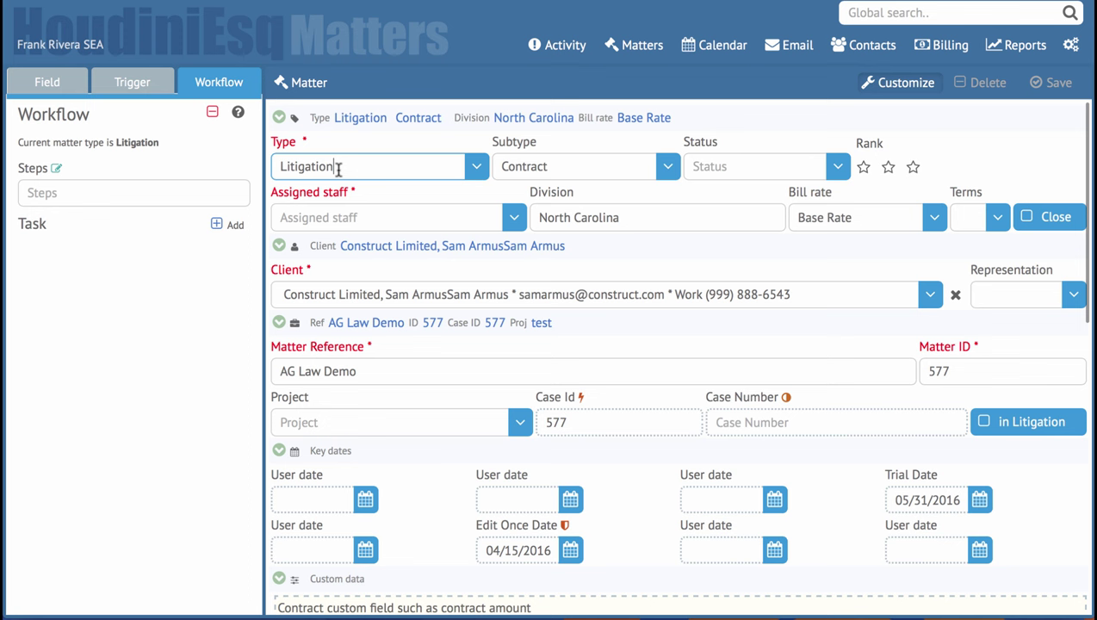
{"action": "left_click", "coordinate": [129, 190]}
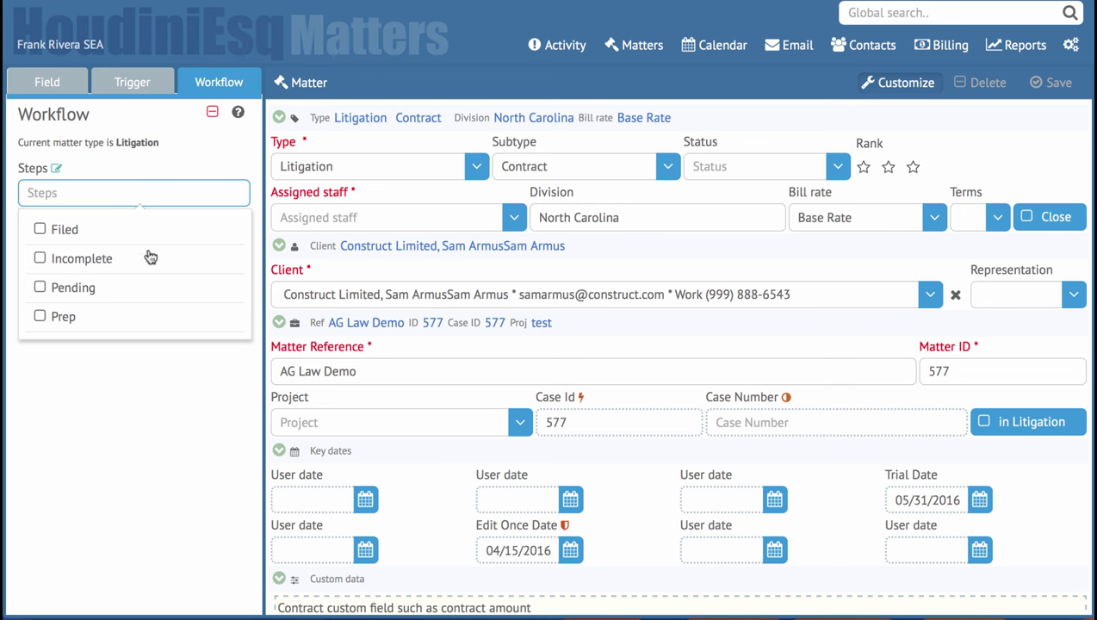
{"action": "left_click", "coordinate": [127, 199]}
{"action": "type", "text": "Done"}
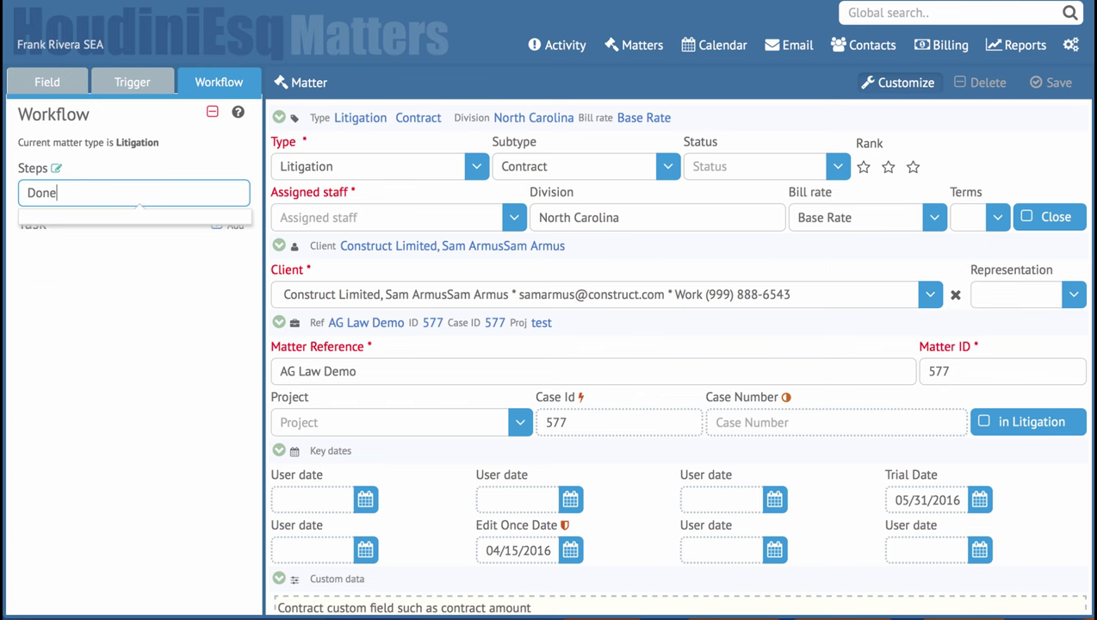
{"action": "key", "text": "Return"}
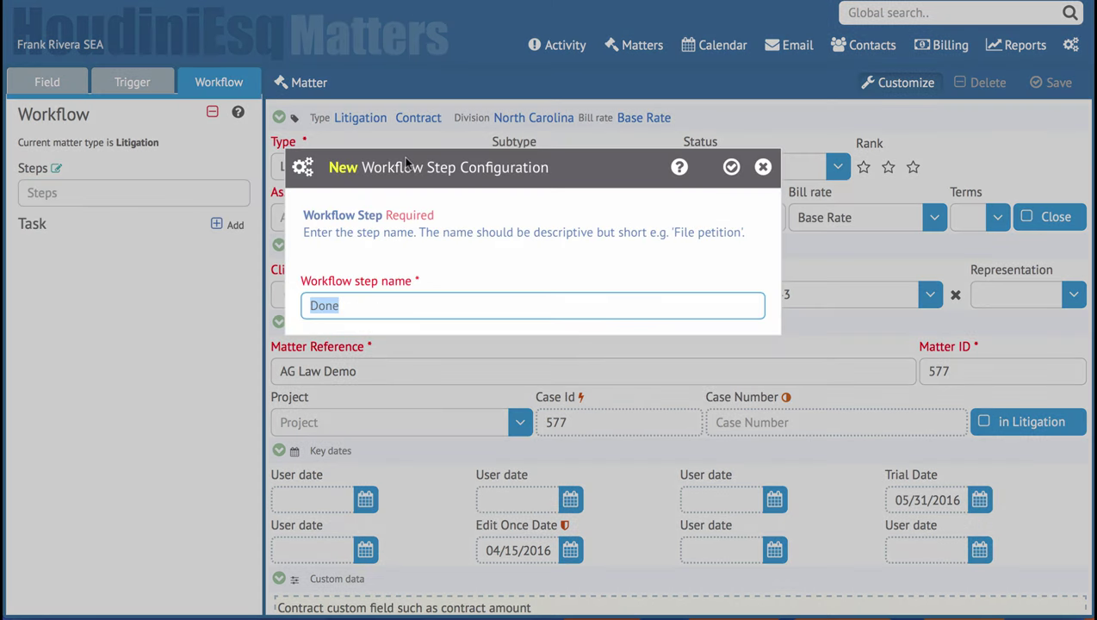
{"action": "left_click", "coordinate": [730, 167]}
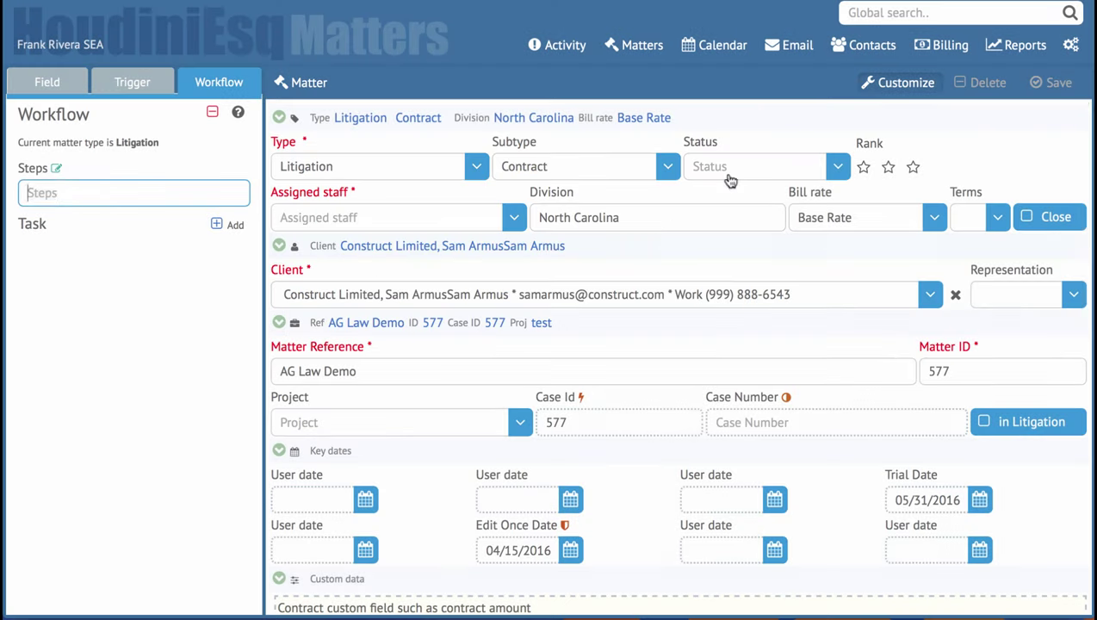
- Set the Litigation workflow's steps to Incomplete, Filed and Done, in that order
{"action": "left_click", "coordinate": [170, 194]}
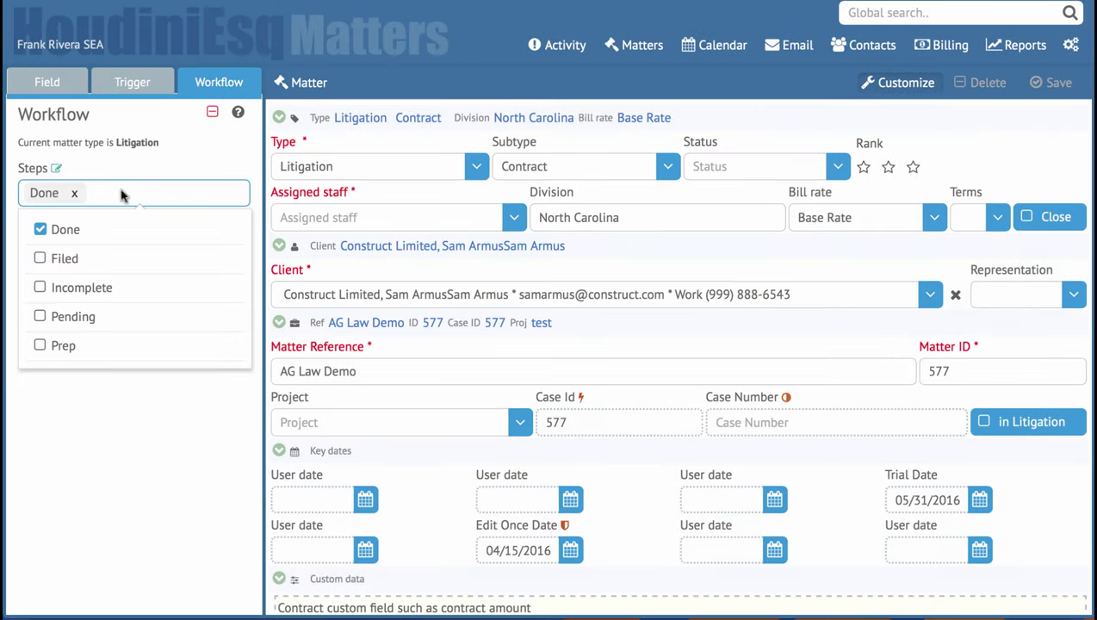
{"action": "left_click", "coordinate": [75, 193]}
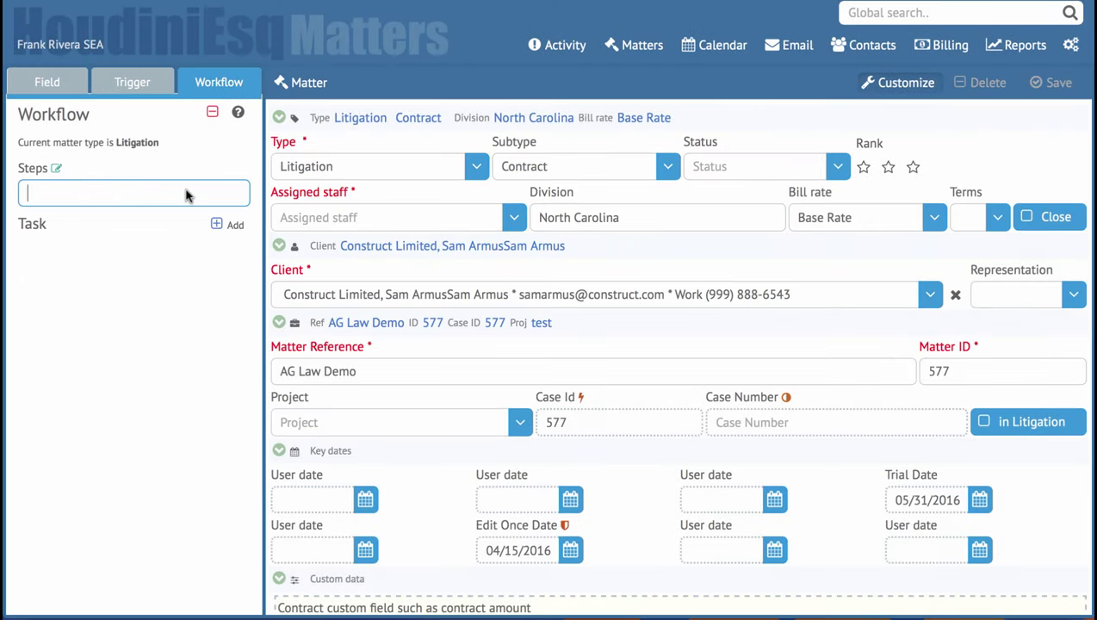
{"action": "mouse_move", "coordinate": [186, 195]}
{"action": "left_click", "coordinate": [186, 196]}
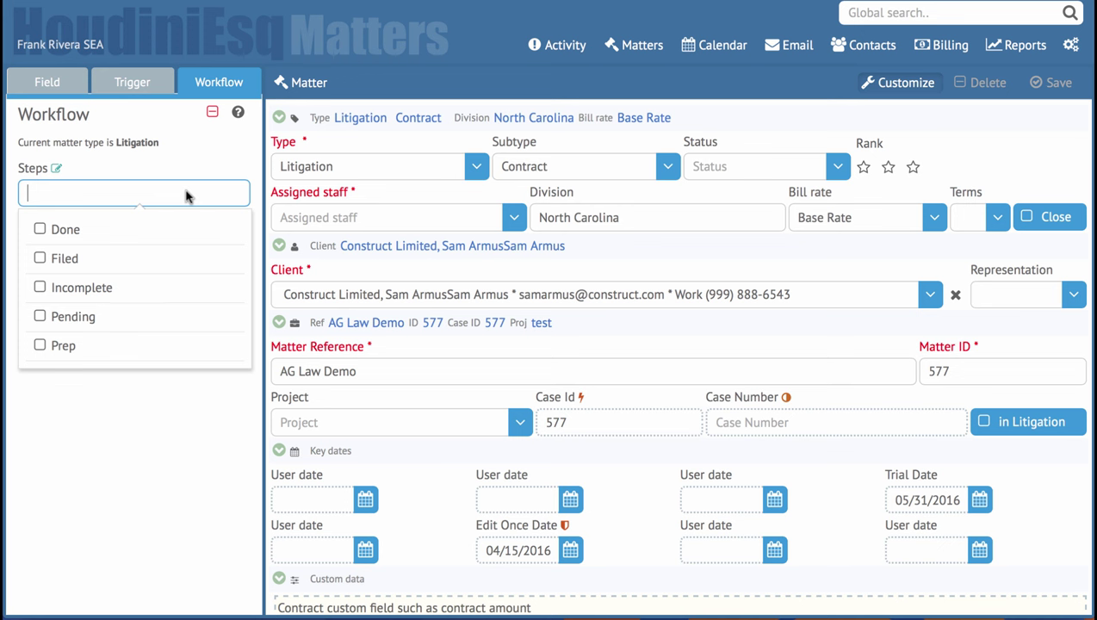
{"action": "left_click", "coordinate": [146, 297]}
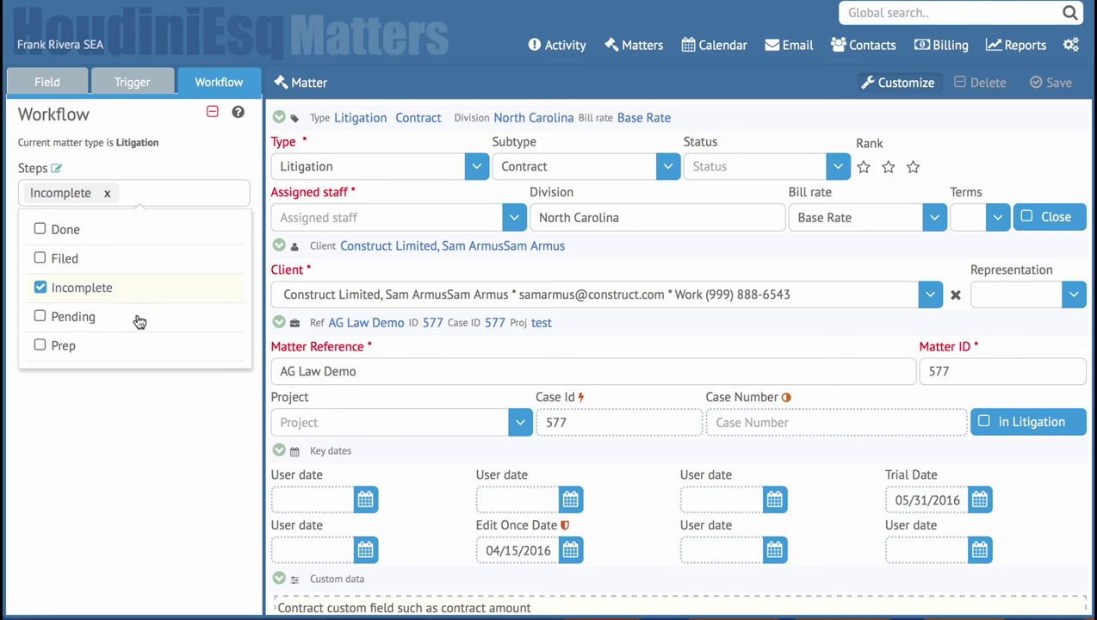
{"action": "left_click", "coordinate": [122, 262]}
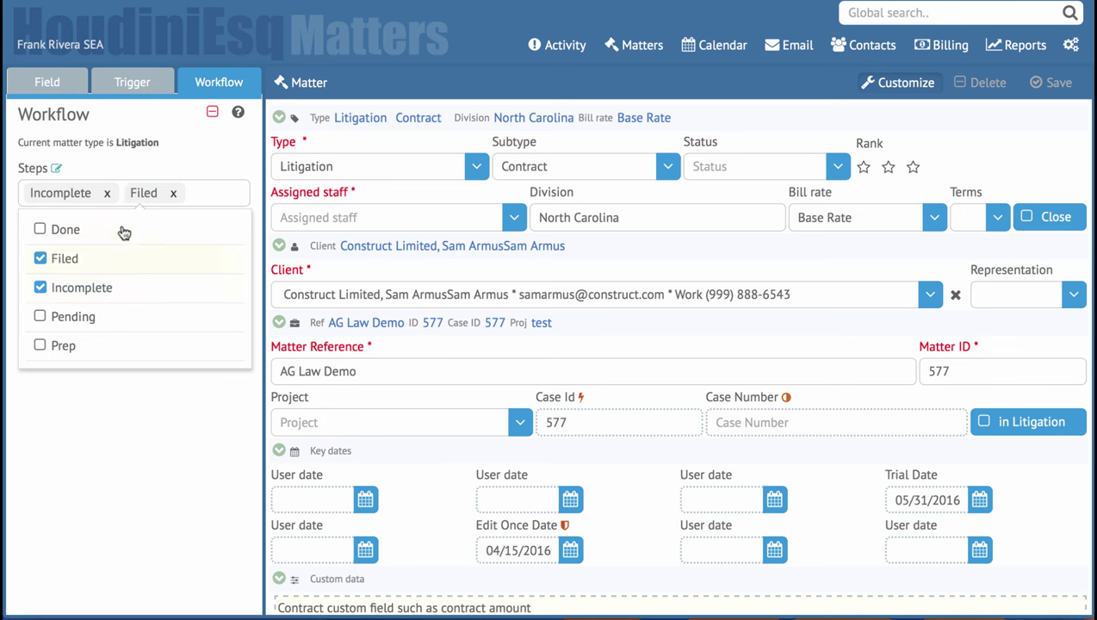
{"action": "left_click", "coordinate": [123, 230]}
{"action": "left_click", "coordinate": [212, 511]}
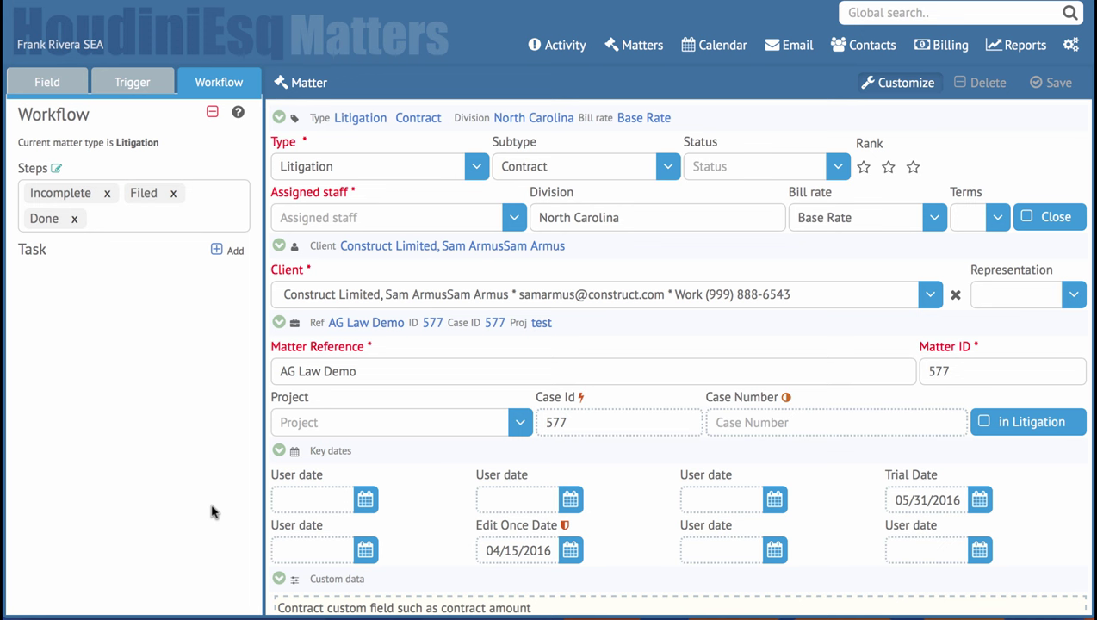
- Add a task under the Litigation workflow and choose Prepare Trial Brief as its type
{"action": "left_click", "coordinate": [234, 252]}
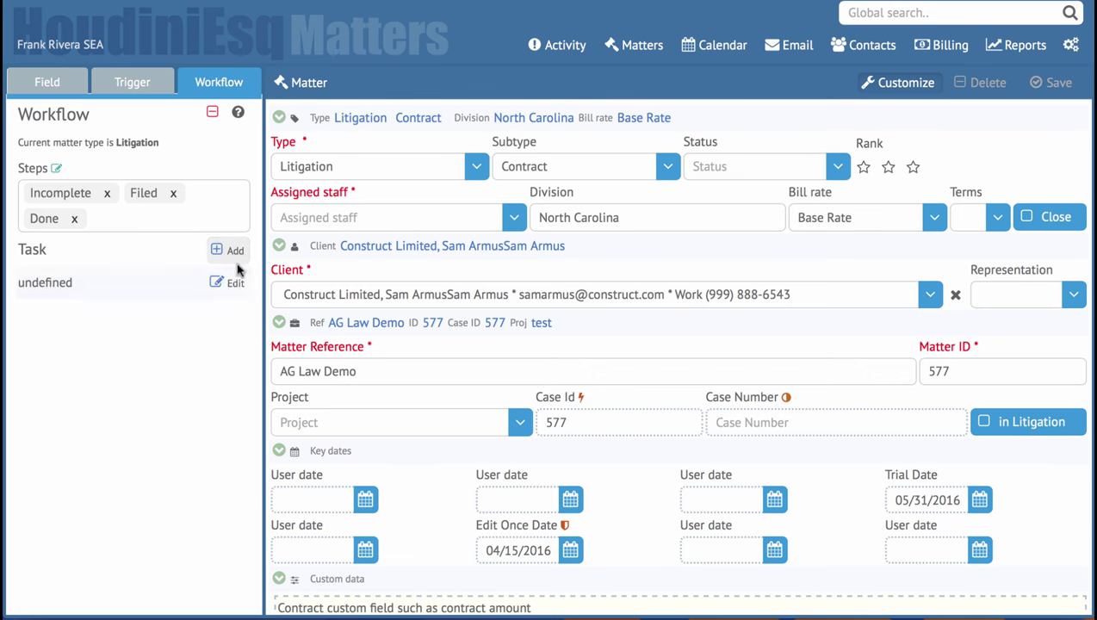
{"action": "left_click", "coordinate": [233, 283]}
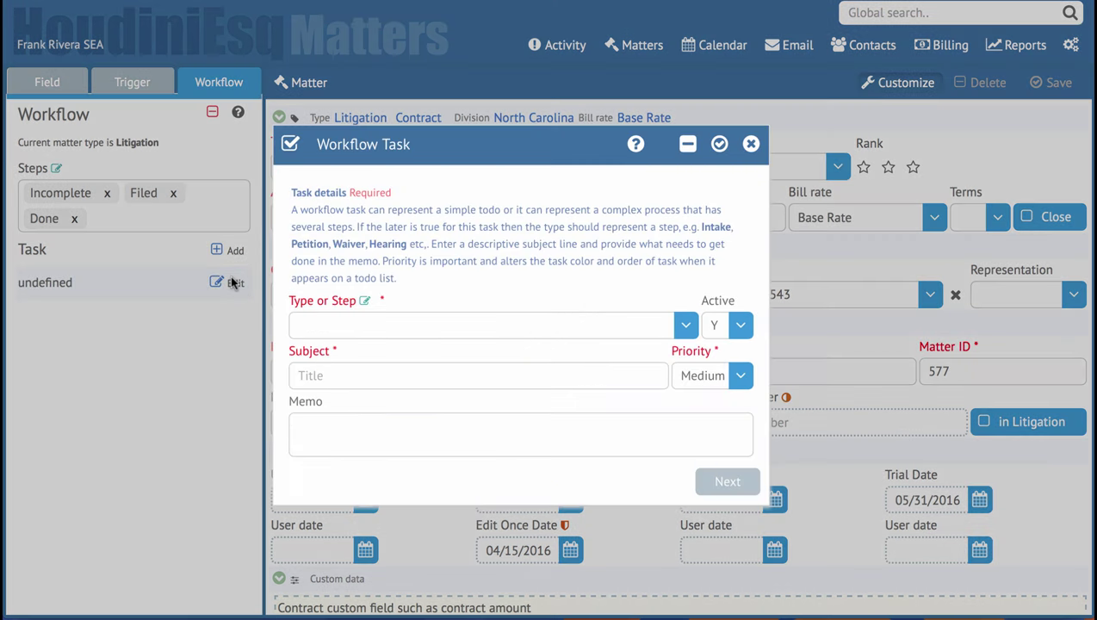
{"action": "left_click", "coordinate": [439, 324]}
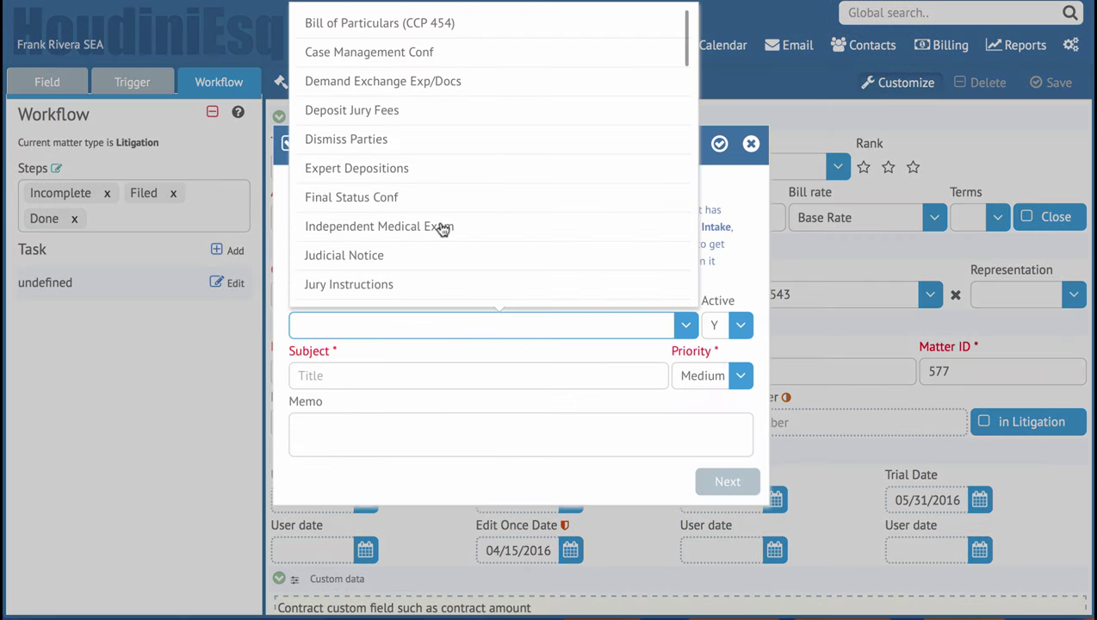
{"action": "scroll", "coordinate": [441, 227], "scroll_direction": "down", "scroll_amount": 3}
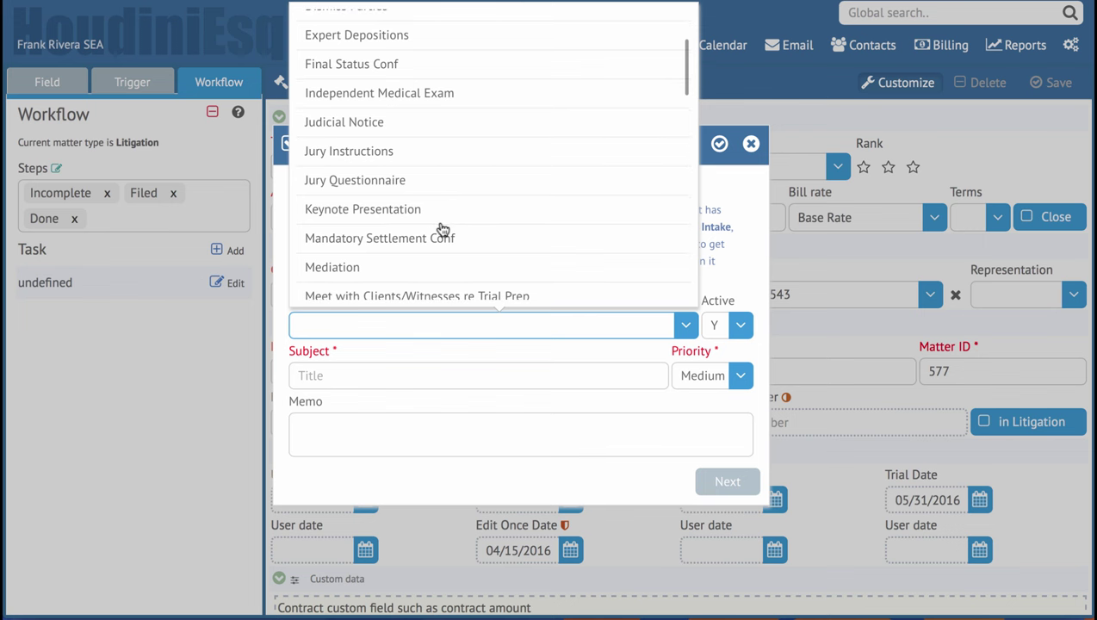
{"action": "scroll", "coordinate": [440, 227], "scroll_direction": "down", "scroll_amount": 8}
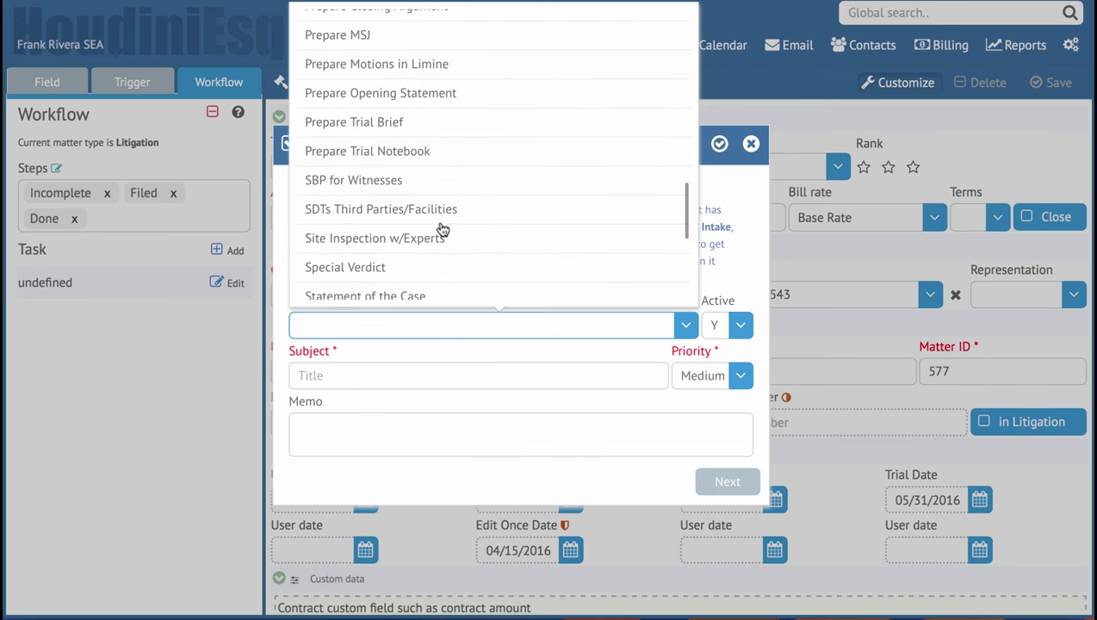
{"action": "scroll", "coordinate": [441, 229], "scroll_direction": "up", "scroll_amount": 1}
{"action": "scroll", "coordinate": [441, 229], "scroll_direction": "up", "scroll_amount": 5}
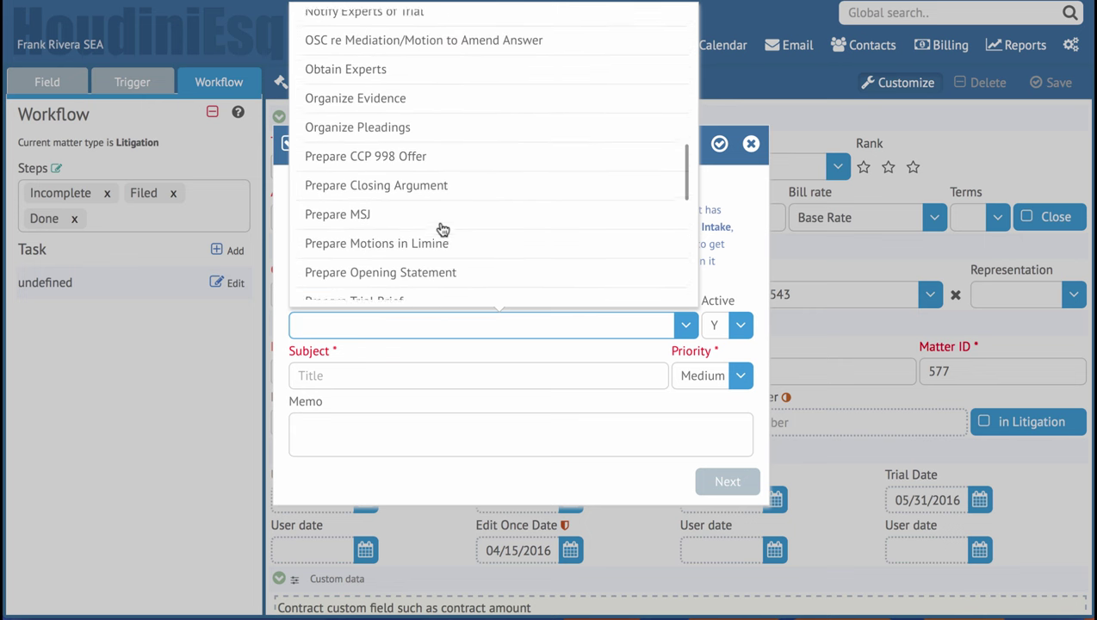
{"action": "scroll", "coordinate": [441, 229], "scroll_direction": "up", "scroll_amount": 7}
{"action": "scroll", "coordinate": [441, 229], "scroll_direction": "up", "scroll_amount": 1}
{"action": "scroll", "coordinate": [440, 229], "scroll_direction": "up", "scroll_amount": 2}
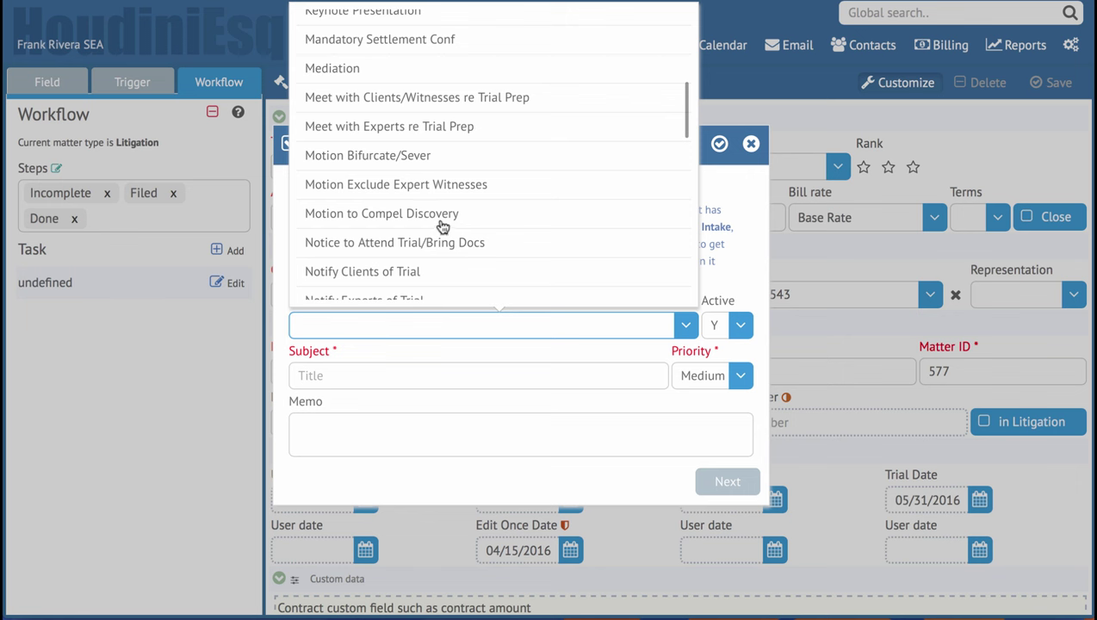
{"action": "scroll", "coordinate": [440, 226], "scroll_direction": "up", "scroll_amount": 10}
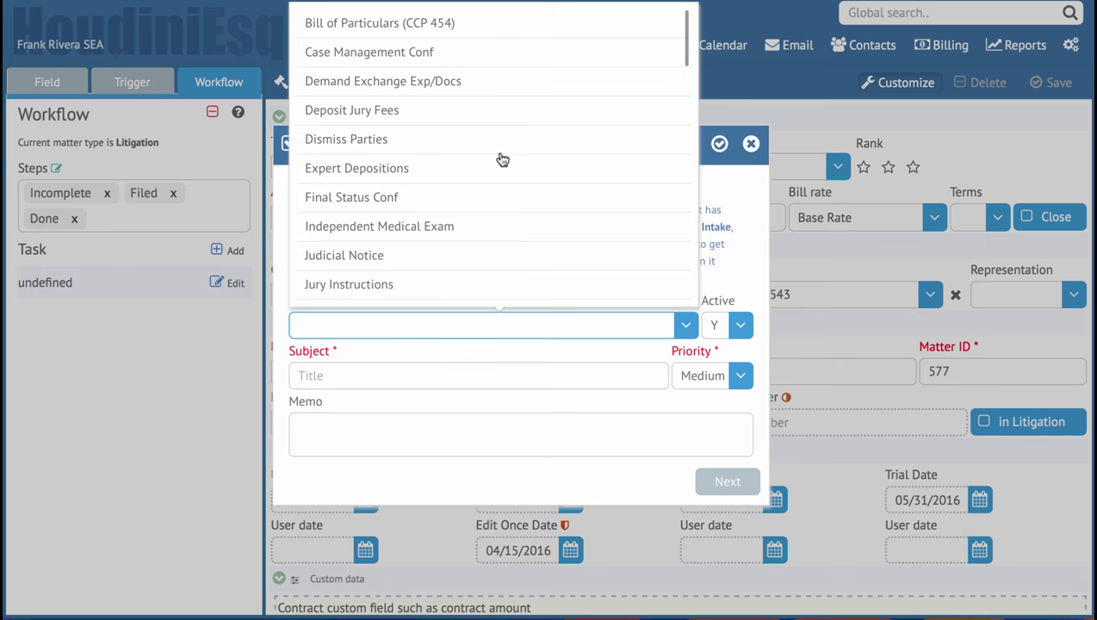
{"action": "scroll", "coordinate": [502, 160], "scroll_direction": "down", "scroll_amount": 10}
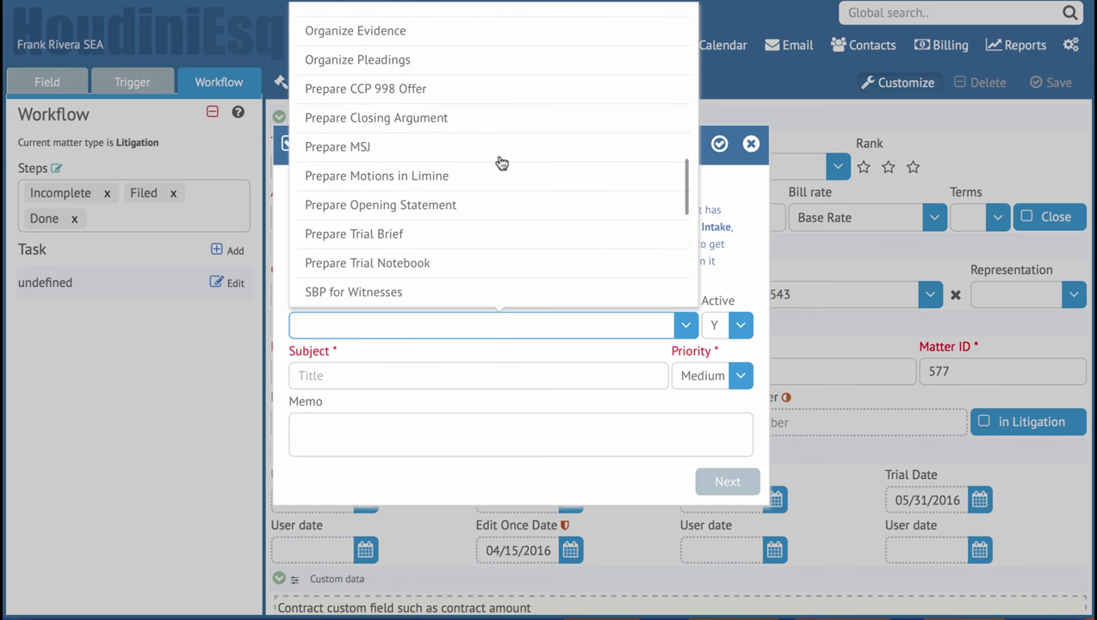
{"action": "scroll", "coordinate": [502, 163], "scroll_direction": "down", "scroll_amount": 5}
{"action": "scroll", "coordinate": [502, 163], "scroll_direction": "up", "scroll_amount": 3}
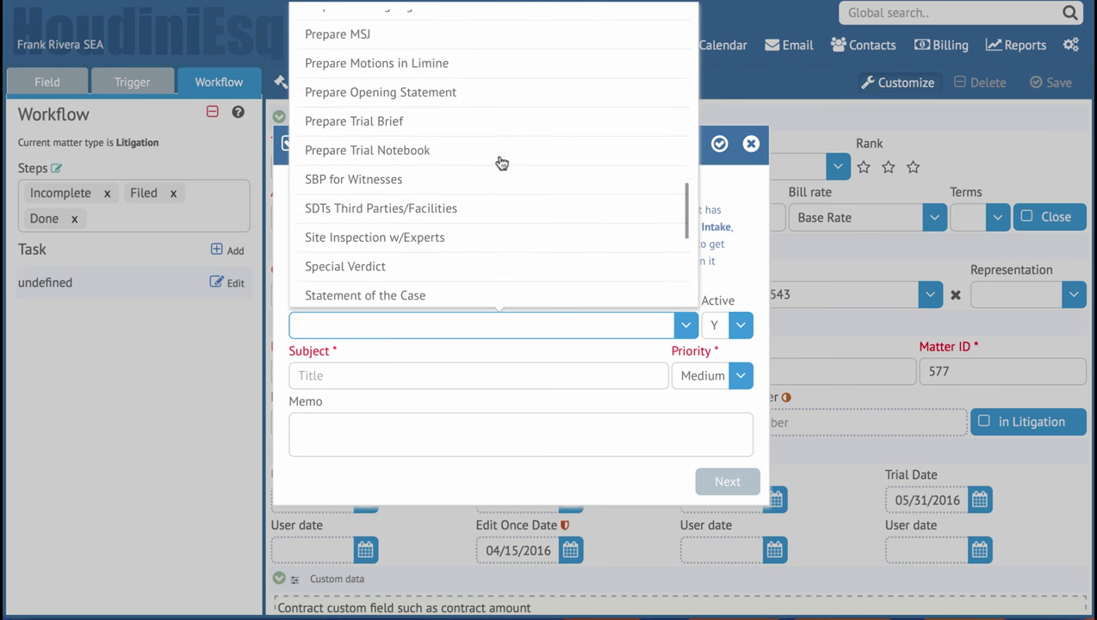
{"action": "left_click", "coordinate": [414, 120]}
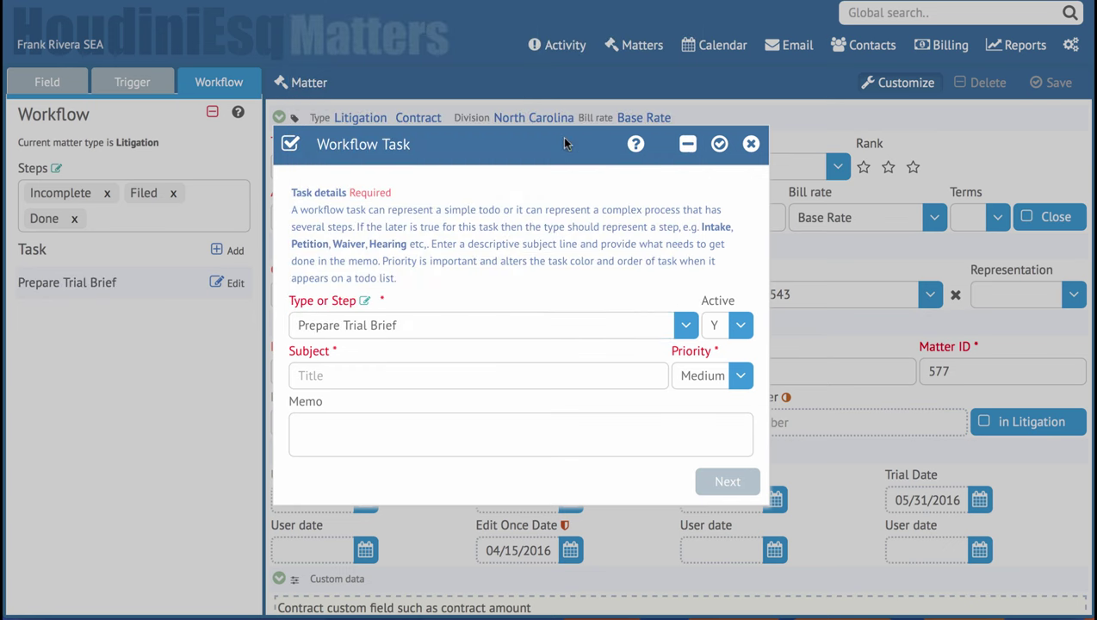
- Give the Prepare Trial Brief task the subject 'PTB' and advance to the completion date page
{"action": "left_click", "coordinate": [396, 377]}
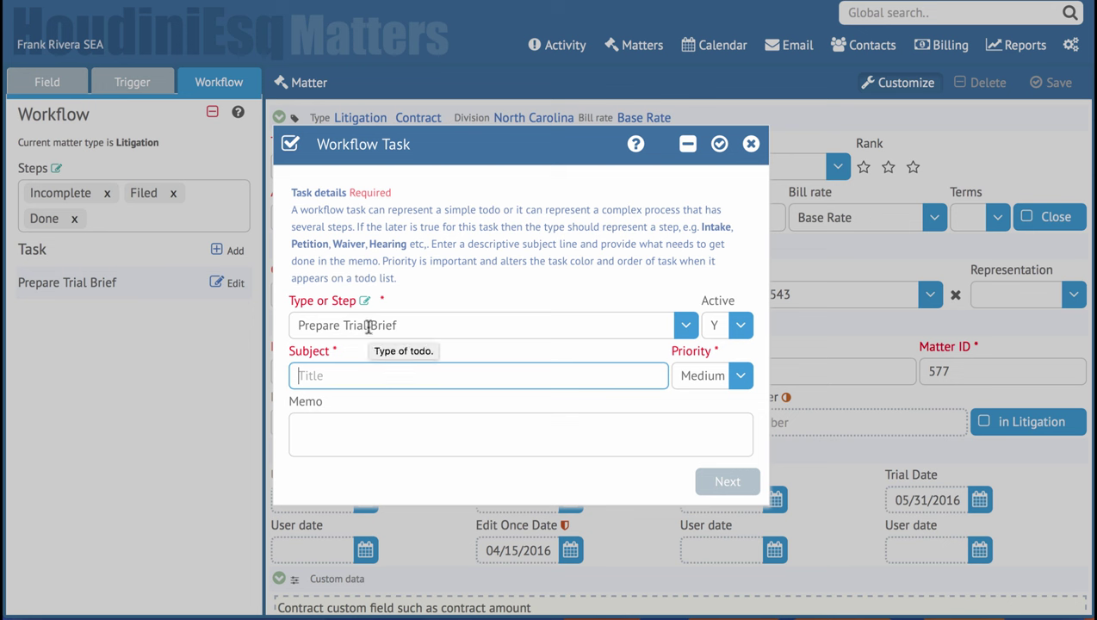
{"action": "type", "text": "P"}
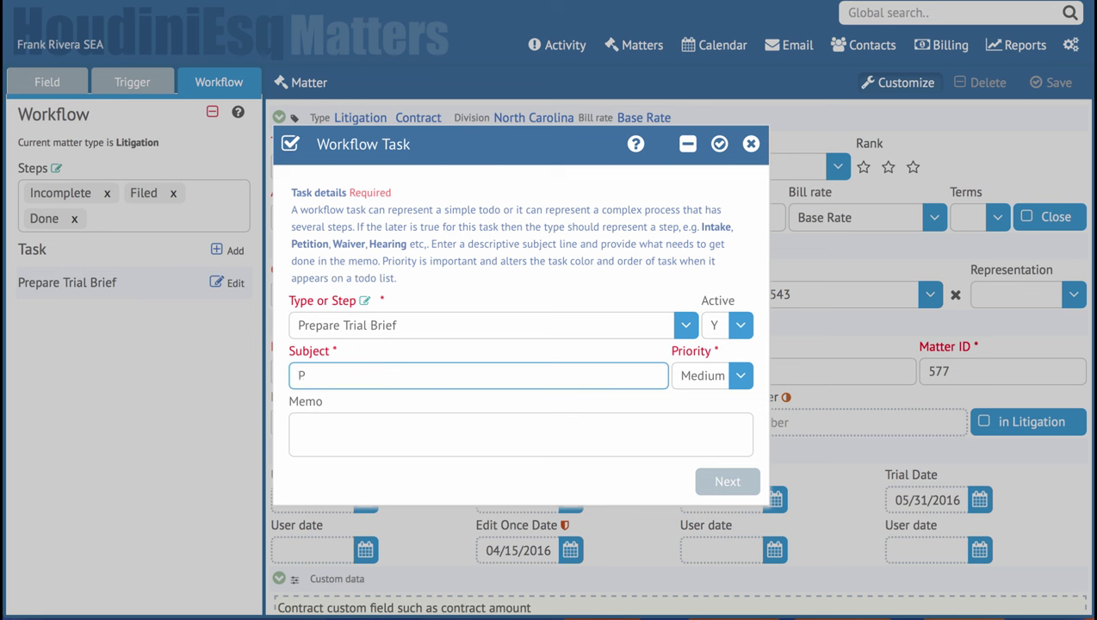
{"action": "type", "text": "TB"}
{"action": "left_click", "coordinate": [726, 480]}
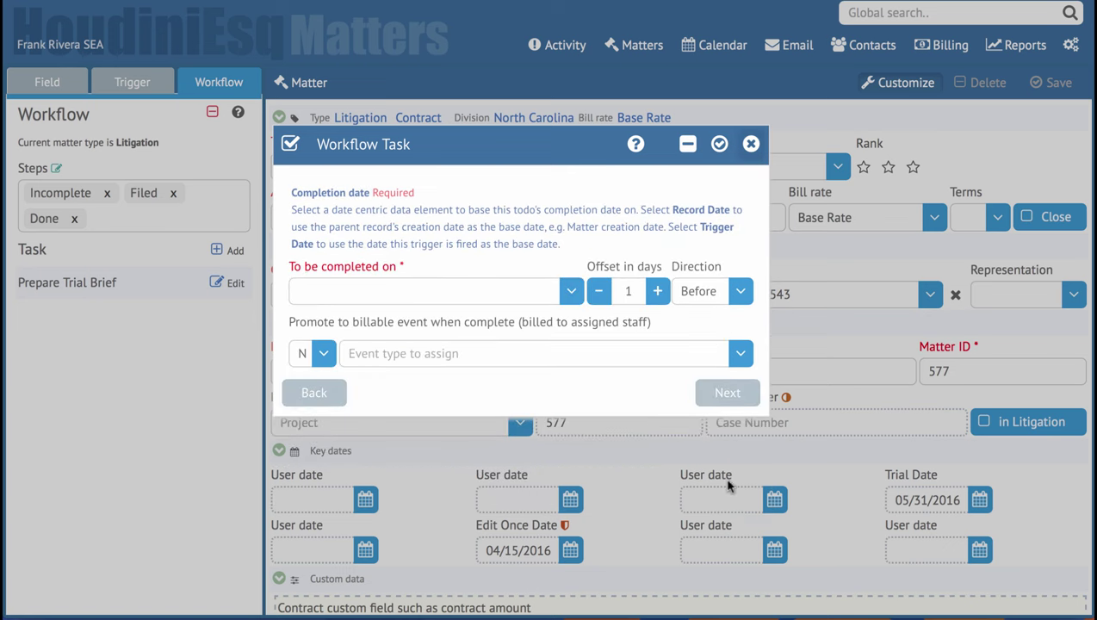
- Base the completion date on Trigger Date with a 10-day offset in the After direction
{"action": "left_click", "coordinate": [438, 293]}
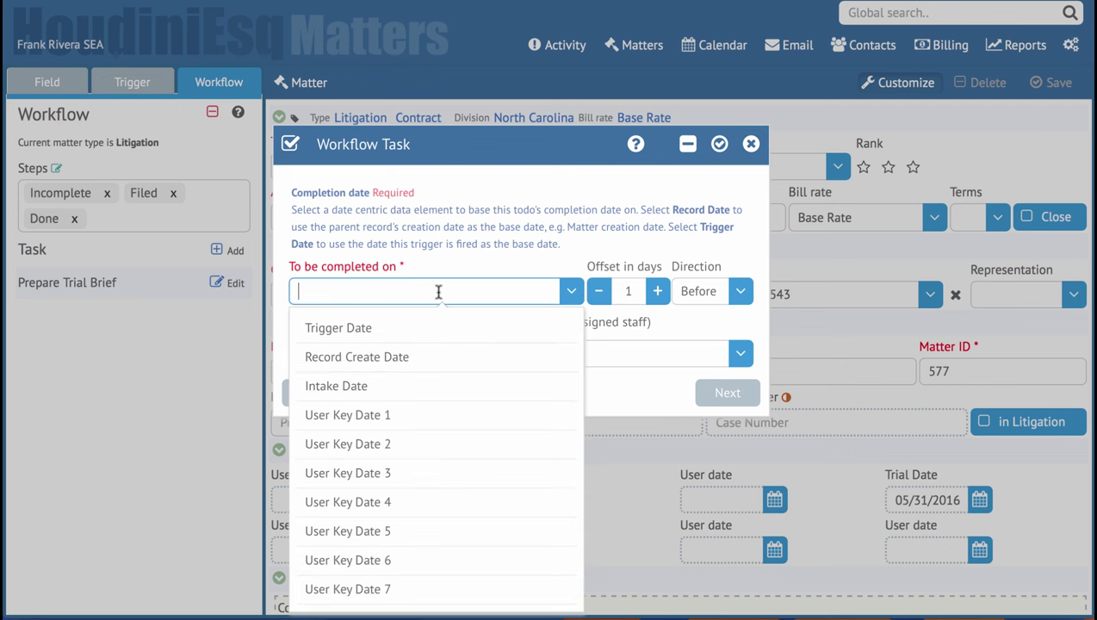
{"action": "left_click", "coordinate": [419, 329]}
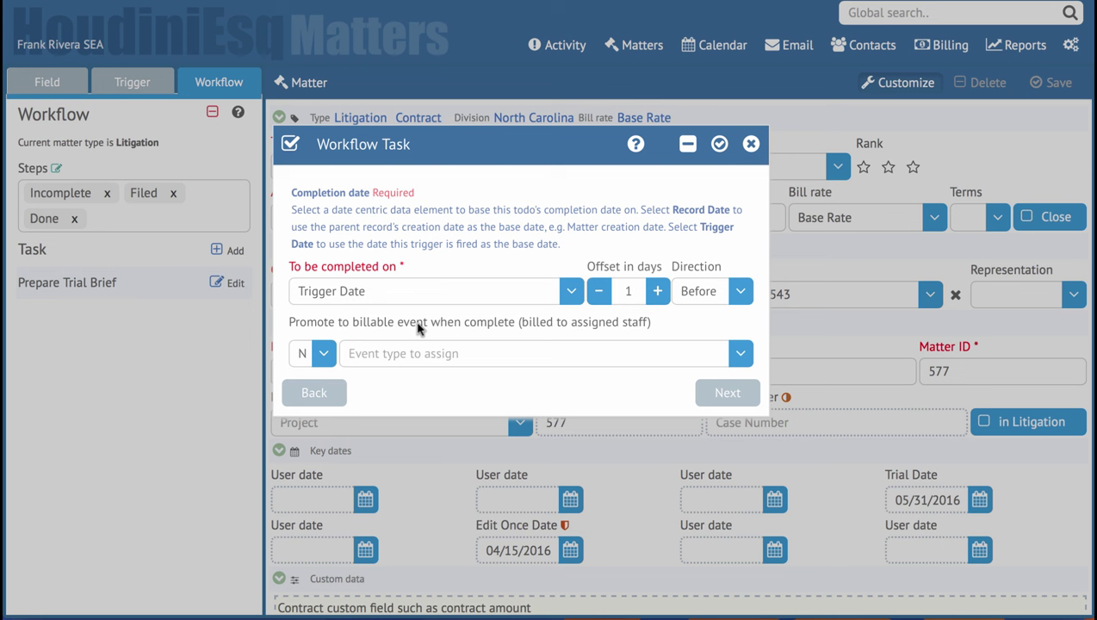
{"action": "left_click", "coordinate": [658, 293]}
{"action": "left_click", "coordinate": [657, 292]}
{"action": "left_click", "coordinate": [658, 293]}
{"action": "left_click", "coordinate": [657, 292]}
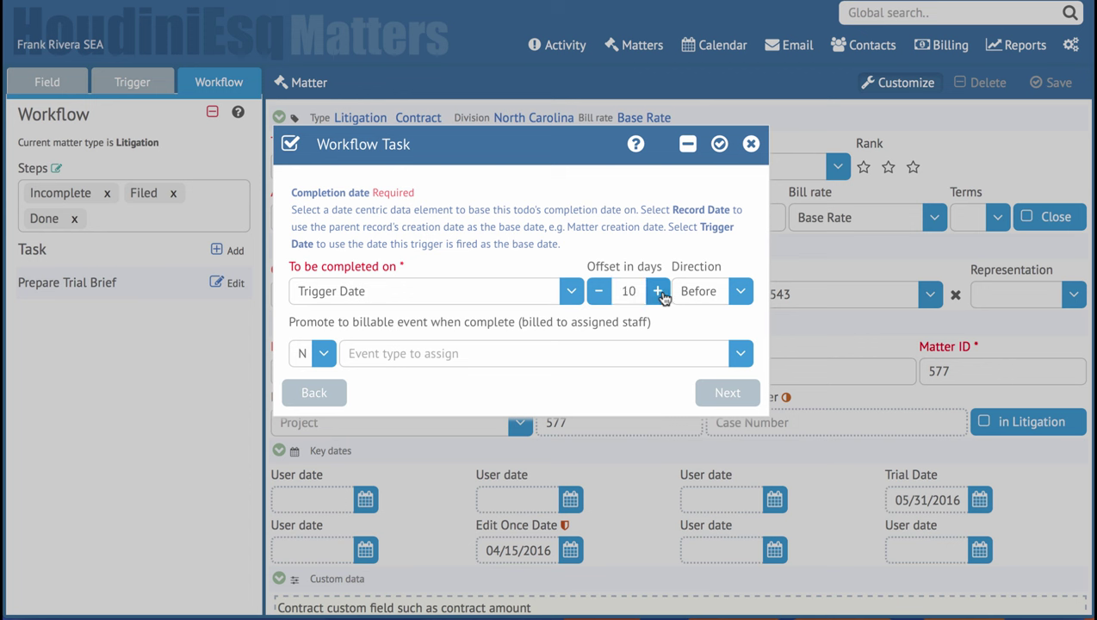
{"action": "left_click", "coordinate": [727, 293]}
{"action": "left_click", "coordinate": [726, 322]}
- Assign the task to the triggering User, set a staff member as assigner, and continue
{"action": "left_click", "coordinate": [728, 392]}
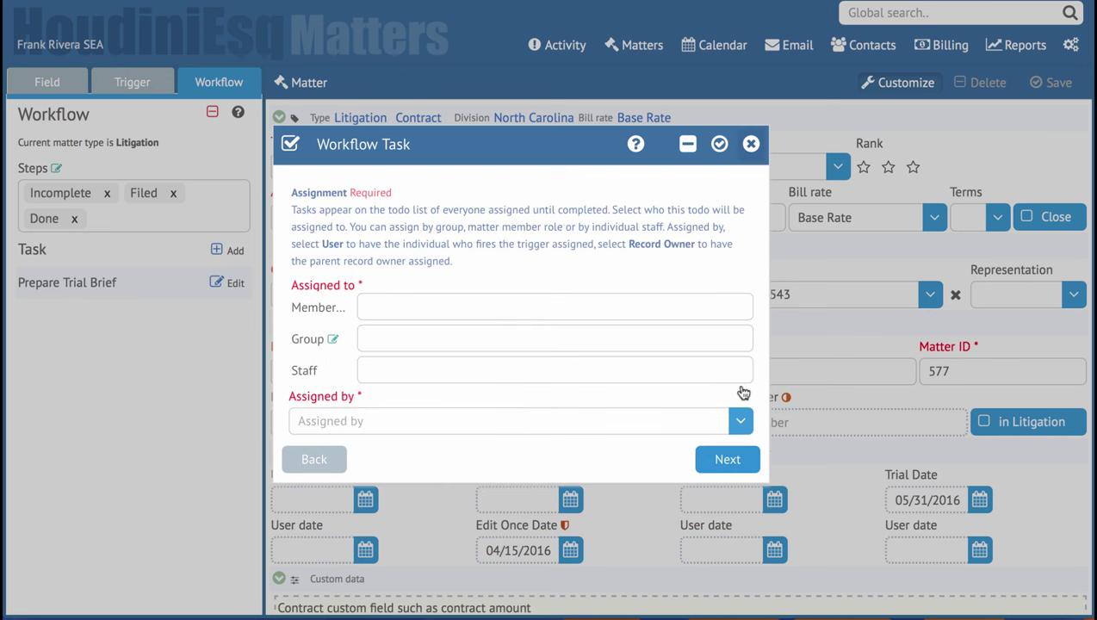
{"action": "left_click", "coordinate": [391, 373]}
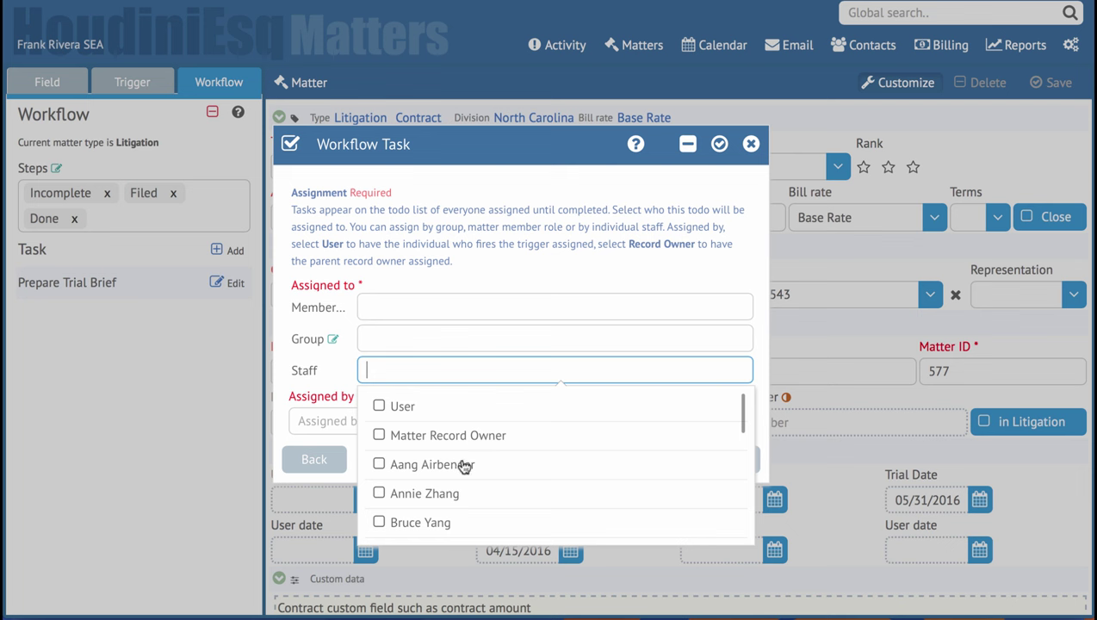
{"action": "left_click", "coordinate": [420, 410]}
{"action": "left_click", "coordinate": [341, 419]}
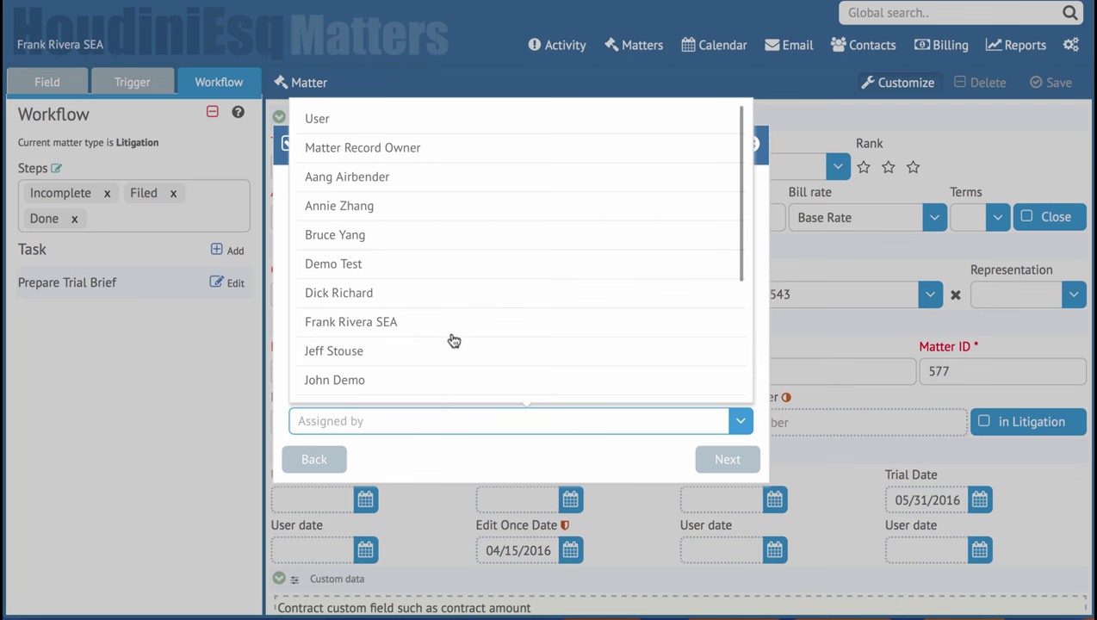
{"action": "left_click", "coordinate": [421, 206]}
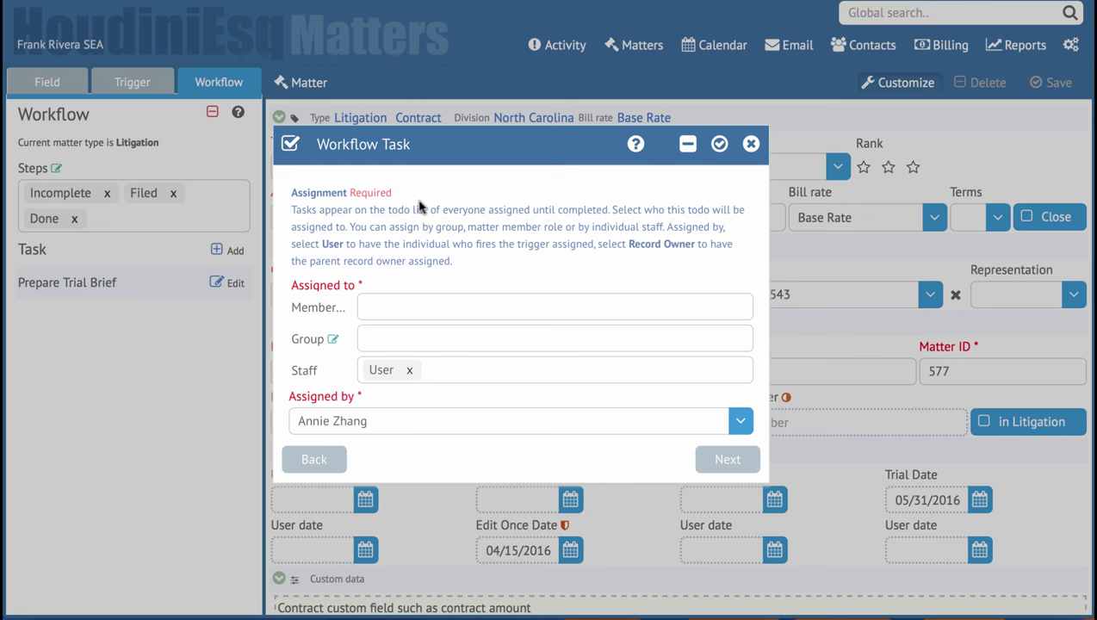
{"action": "left_click", "coordinate": [740, 458]}
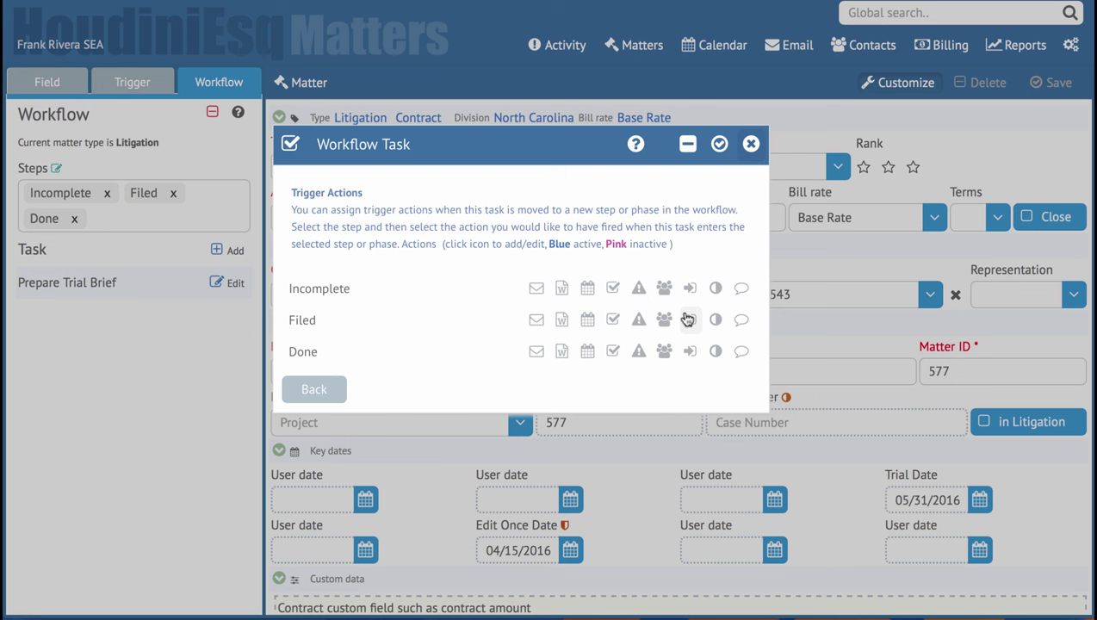
- Save the Prepare Trial Brief task and close the Workflow Task dialog
{"action": "left_click", "coordinate": [719, 144]}
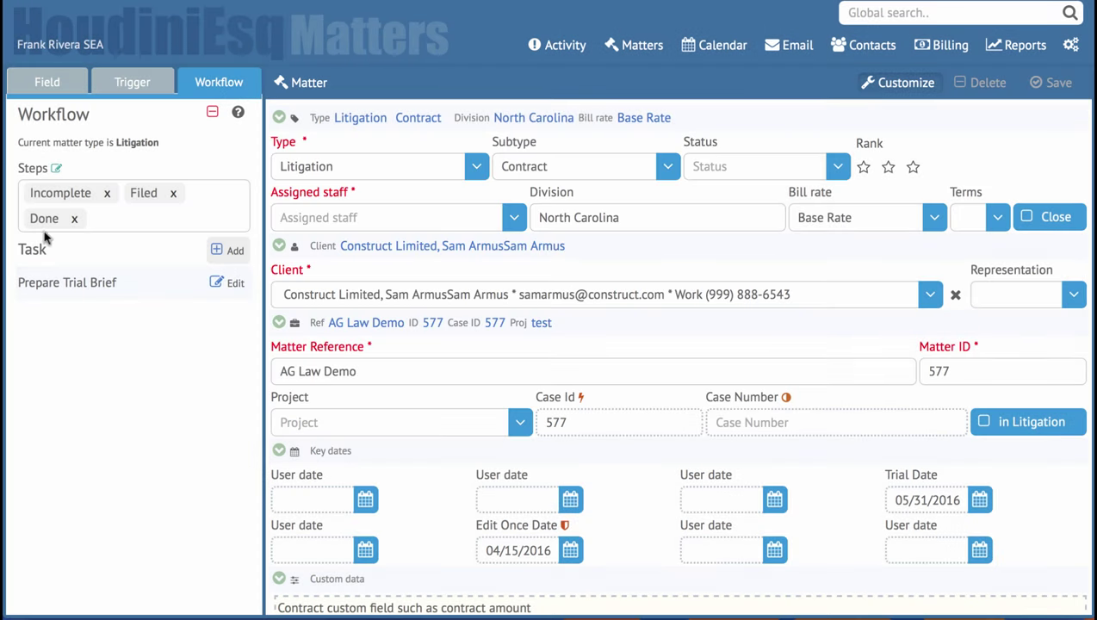
- Add a new task row to the Litigation workflow and open it for editing
{"action": "mouse_move", "coordinate": [162, 220]}
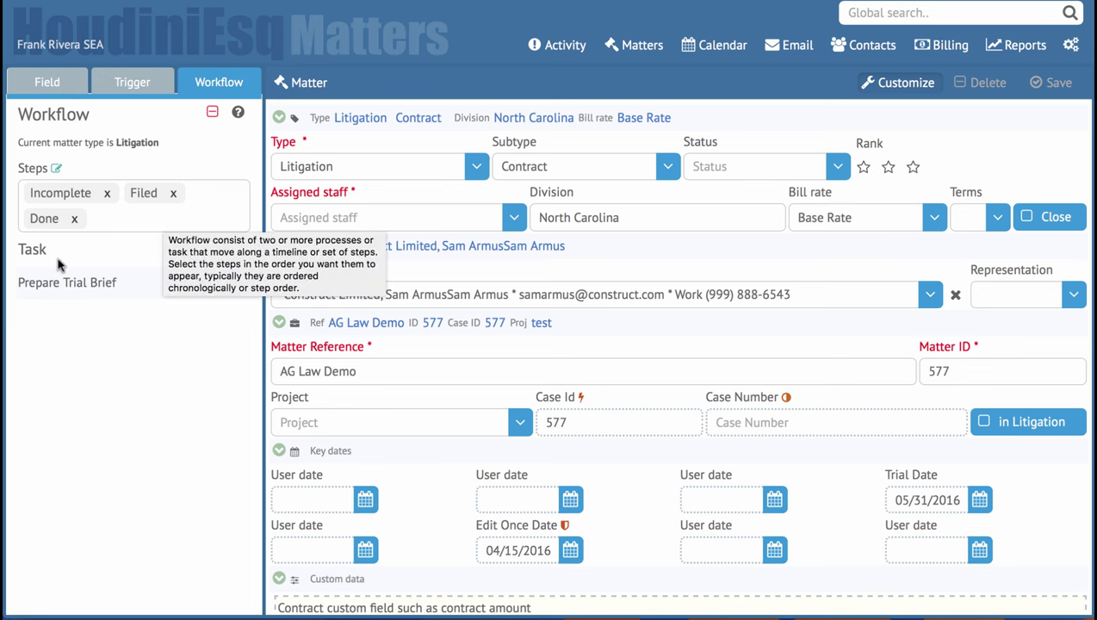
{"action": "mouse_move", "coordinate": [116, 307]}
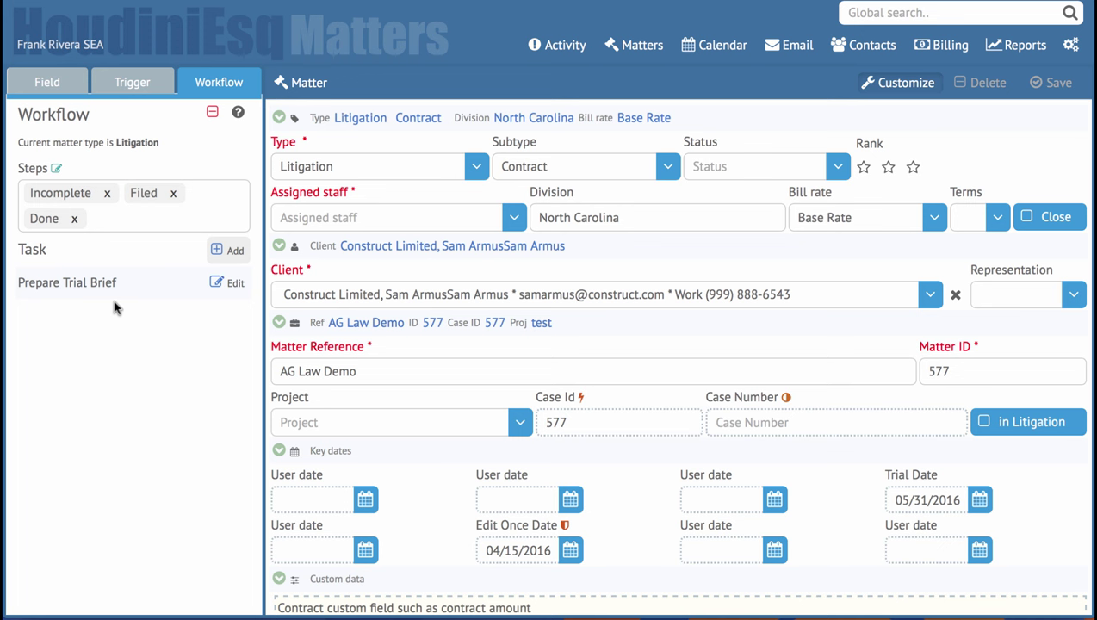
{"action": "left_click", "coordinate": [231, 251]}
{"action": "left_click", "coordinate": [228, 314]}
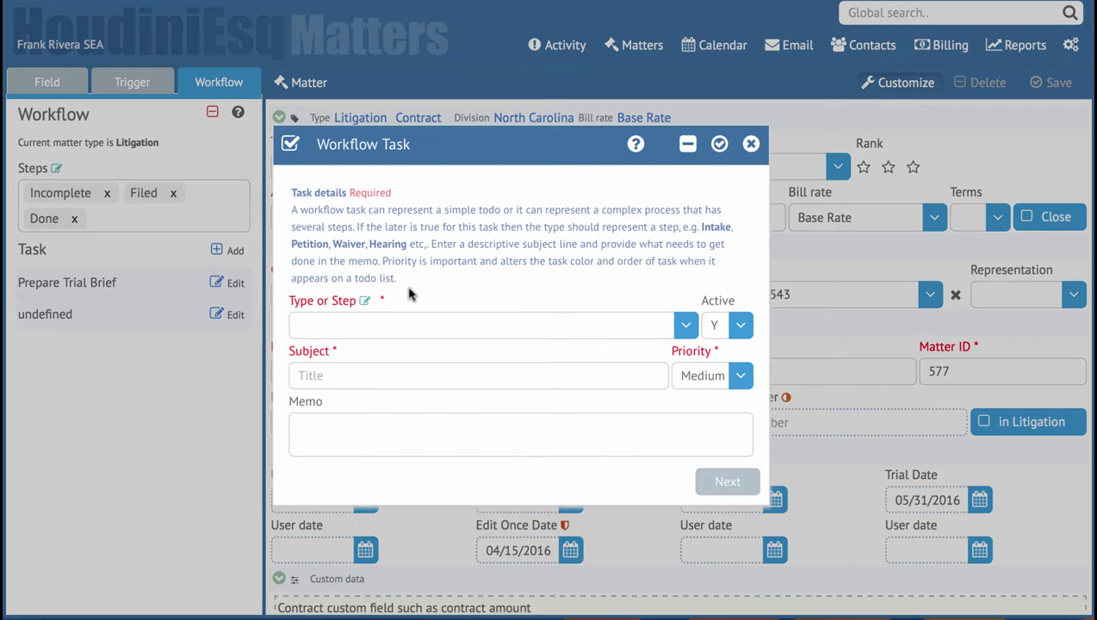
- Set the task type to Case Management Conf and its subject to 'CMC'
{"action": "left_click", "coordinate": [549, 316]}
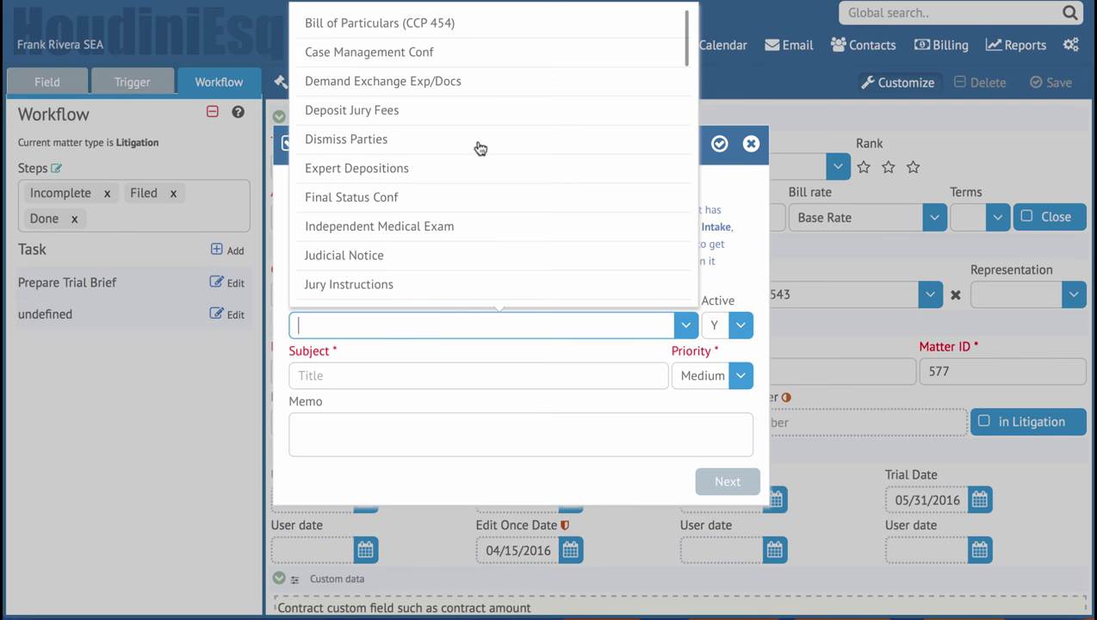
{"action": "left_click", "coordinate": [425, 60]}
{"action": "left_click", "coordinate": [438, 376]}
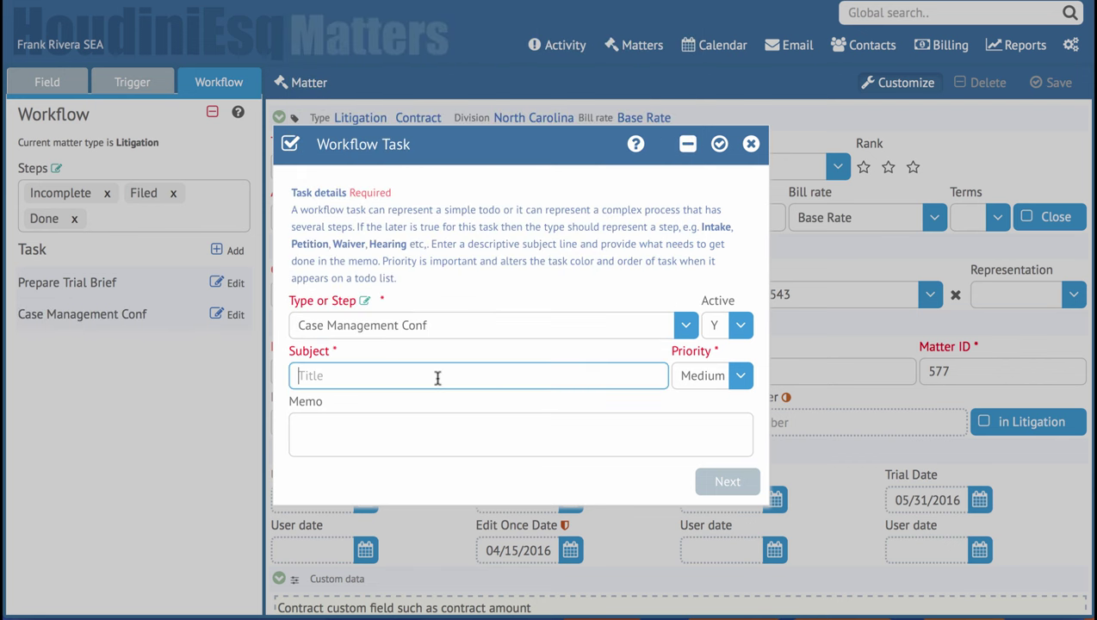
{"action": "type", "text": "CMC"}
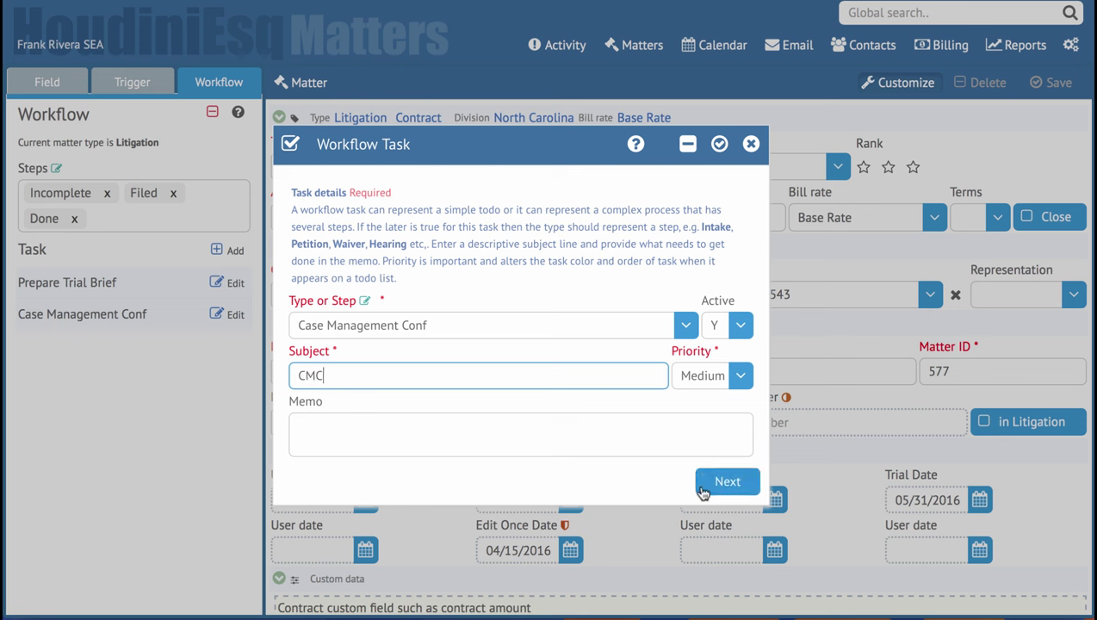
{"action": "left_click", "coordinate": [710, 486]}
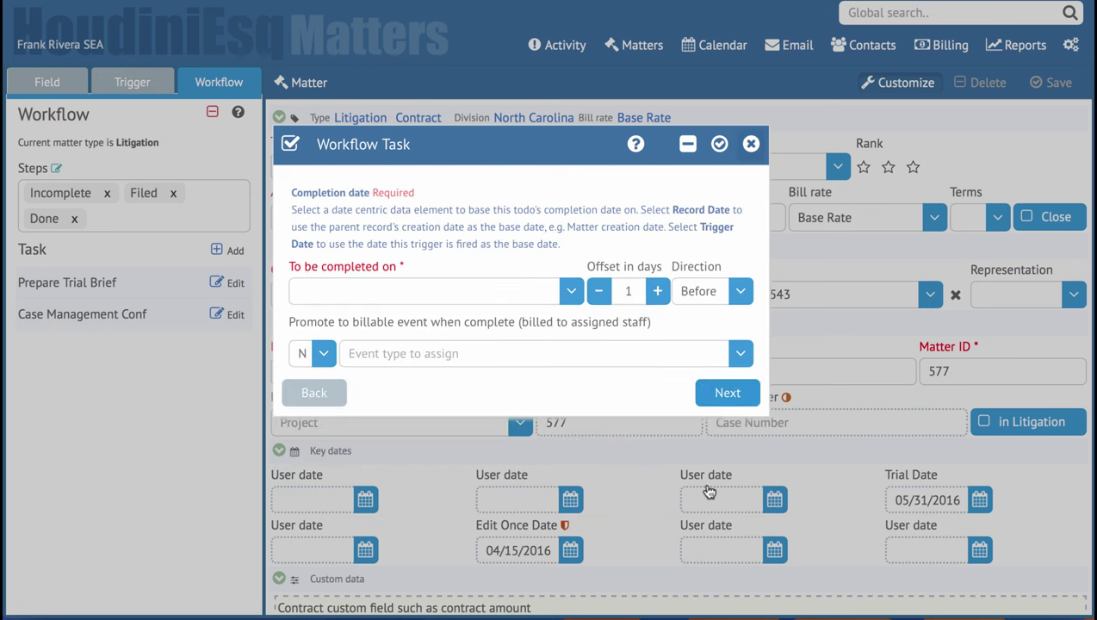
- Make the CMC task due 15 days After the Trigger Date
{"action": "left_click", "coordinate": [382, 293]}
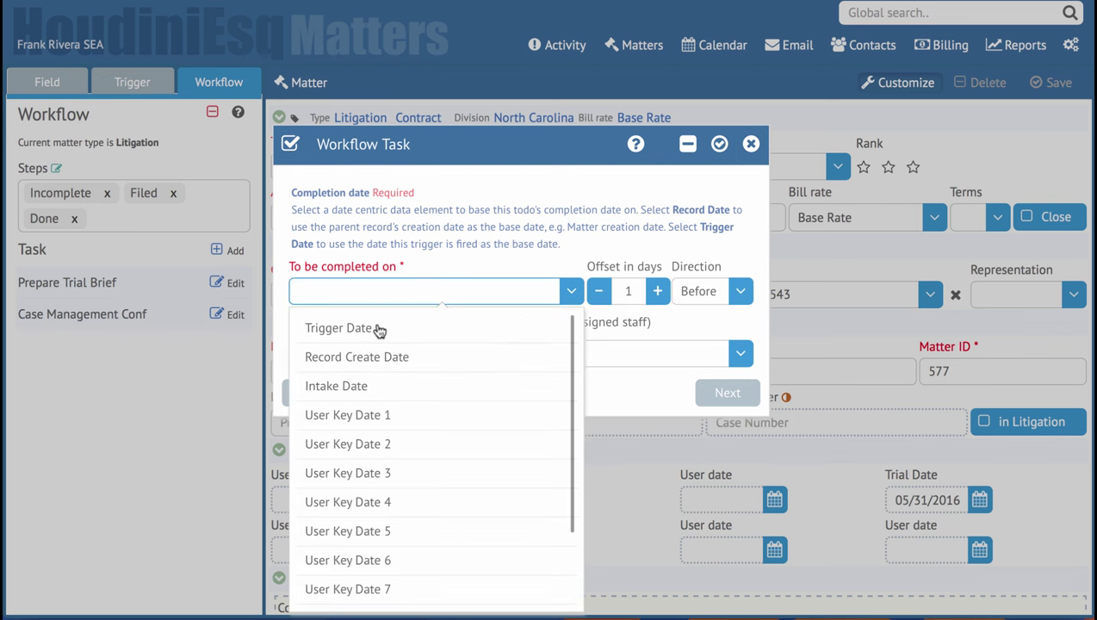
{"action": "left_click", "coordinate": [379, 329]}
{"action": "left_click", "coordinate": [657, 293]}
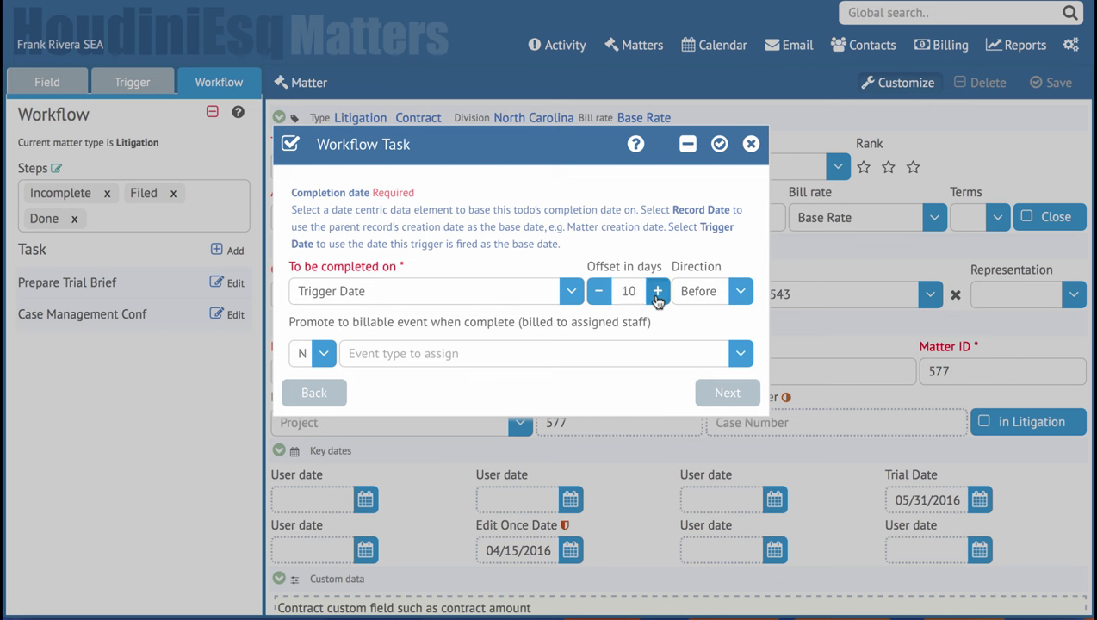
{"action": "left_click", "coordinate": [741, 291]}
{"action": "left_click", "coordinate": [732, 325]}
- Assign it to a staff member with User as assigner, and save the task
{"action": "left_click", "coordinate": [723, 392]}
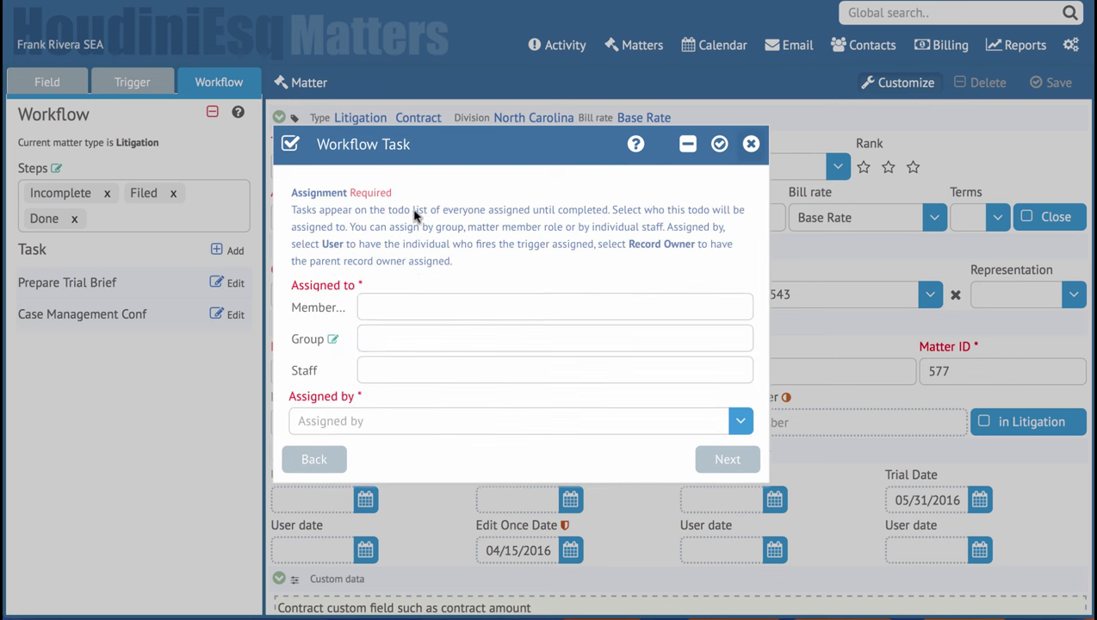
{"action": "left_click", "coordinate": [428, 372]}
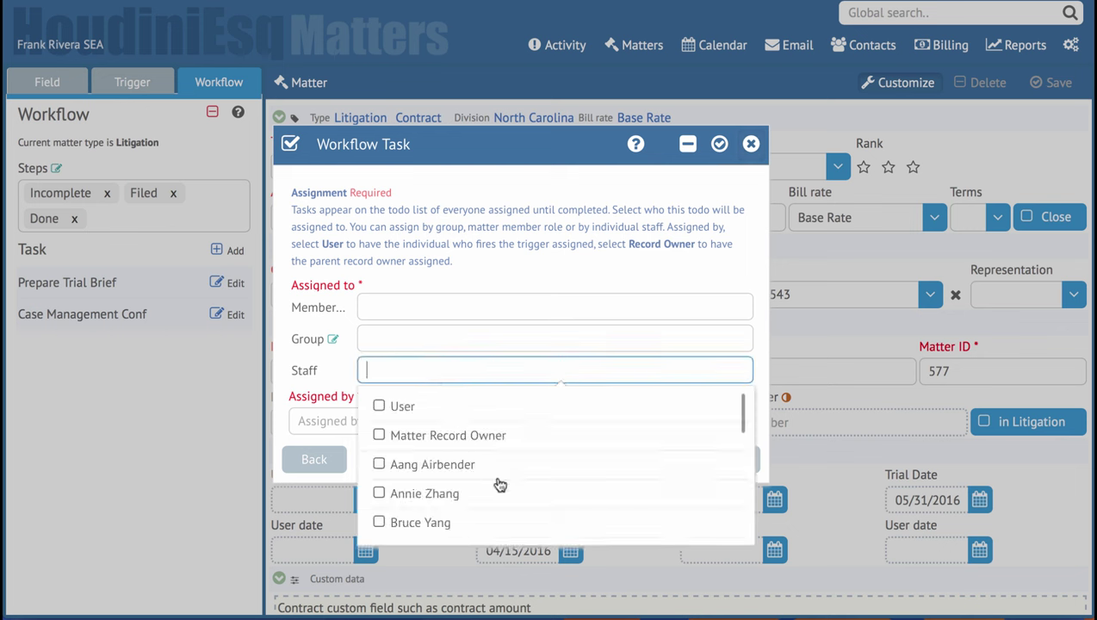
{"action": "left_click", "coordinate": [456, 495]}
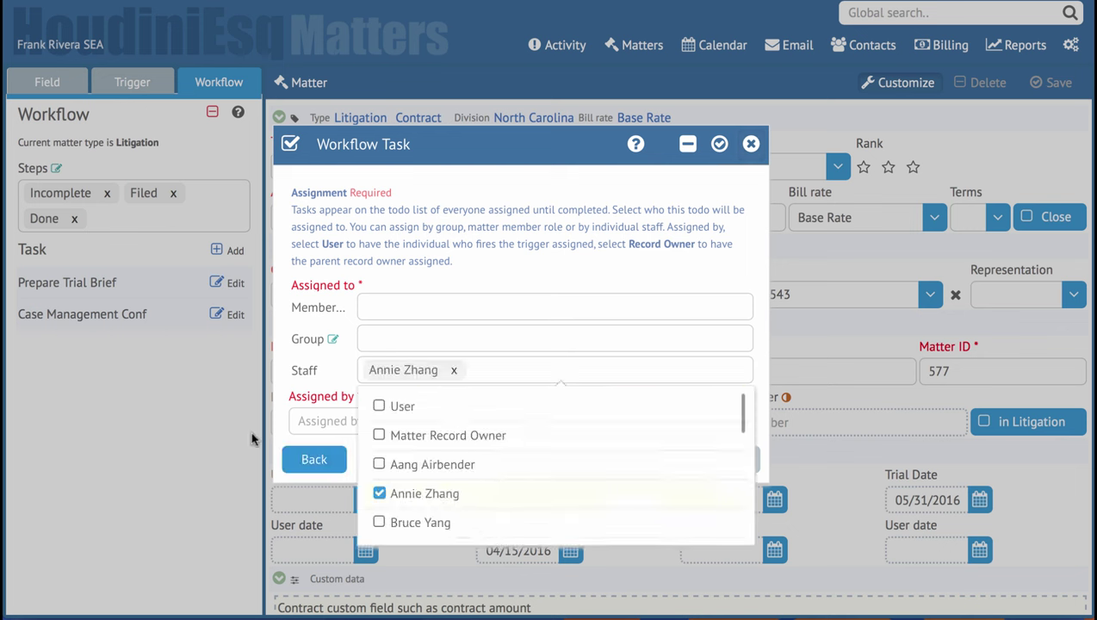
{"action": "left_click", "coordinate": [307, 425]}
{"action": "left_click", "coordinate": [308, 425]}
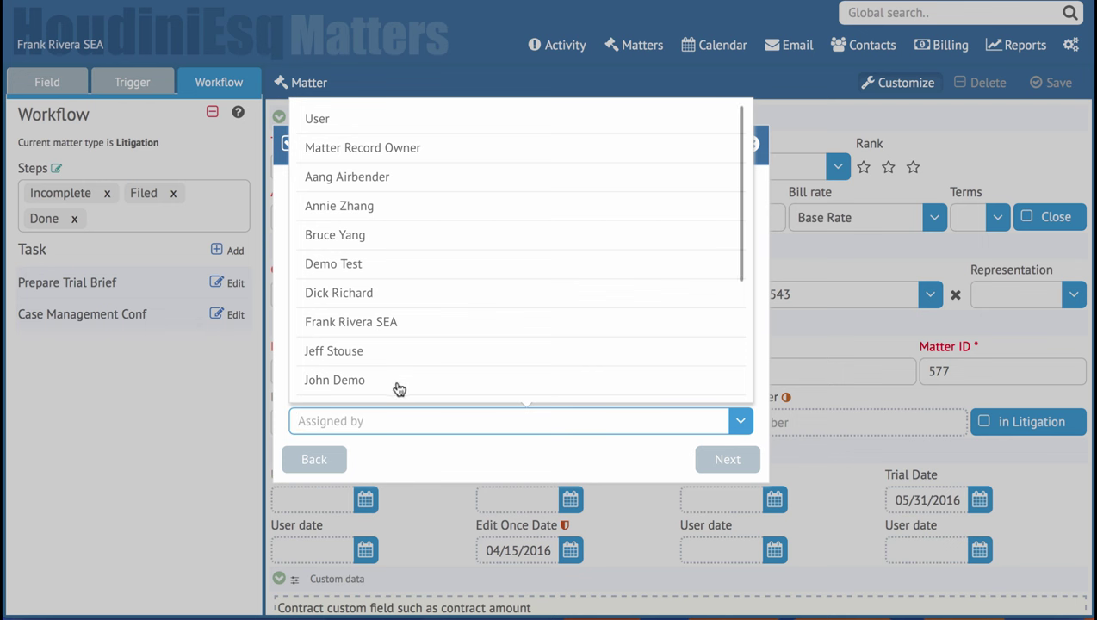
{"action": "left_click", "coordinate": [353, 120]}
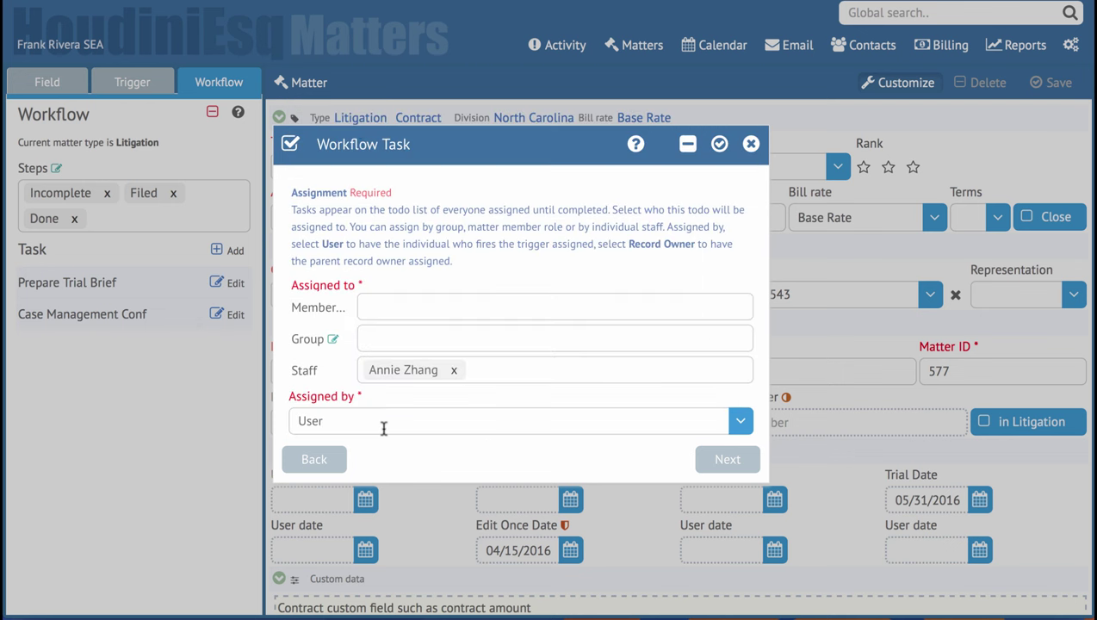
{"action": "left_click", "coordinate": [713, 458]}
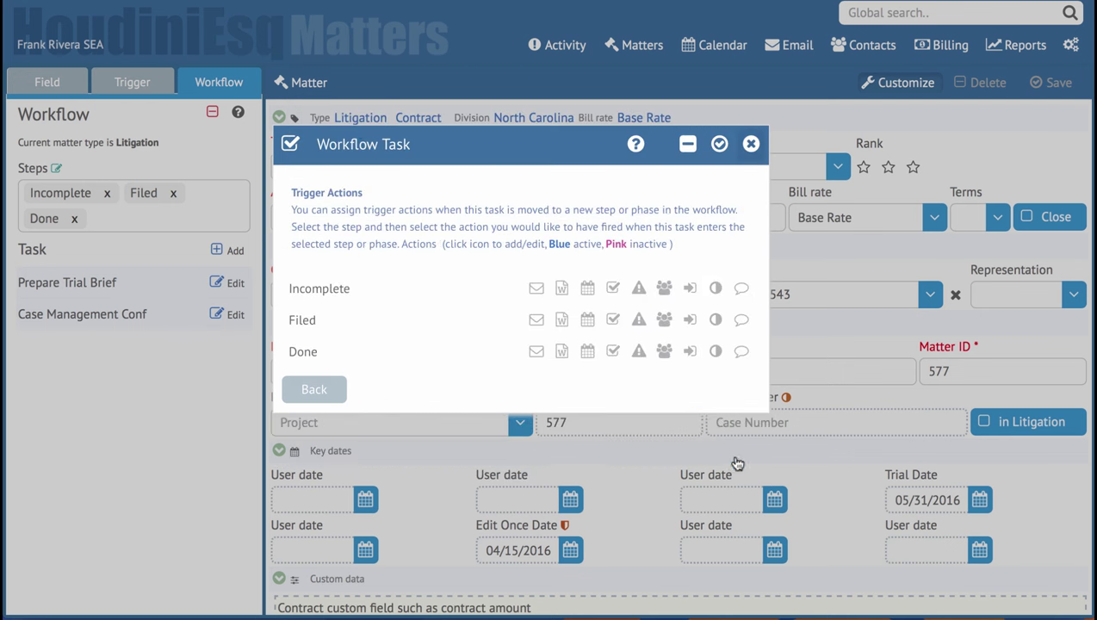
{"action": "left_click", "coordinate": [720, 146]}
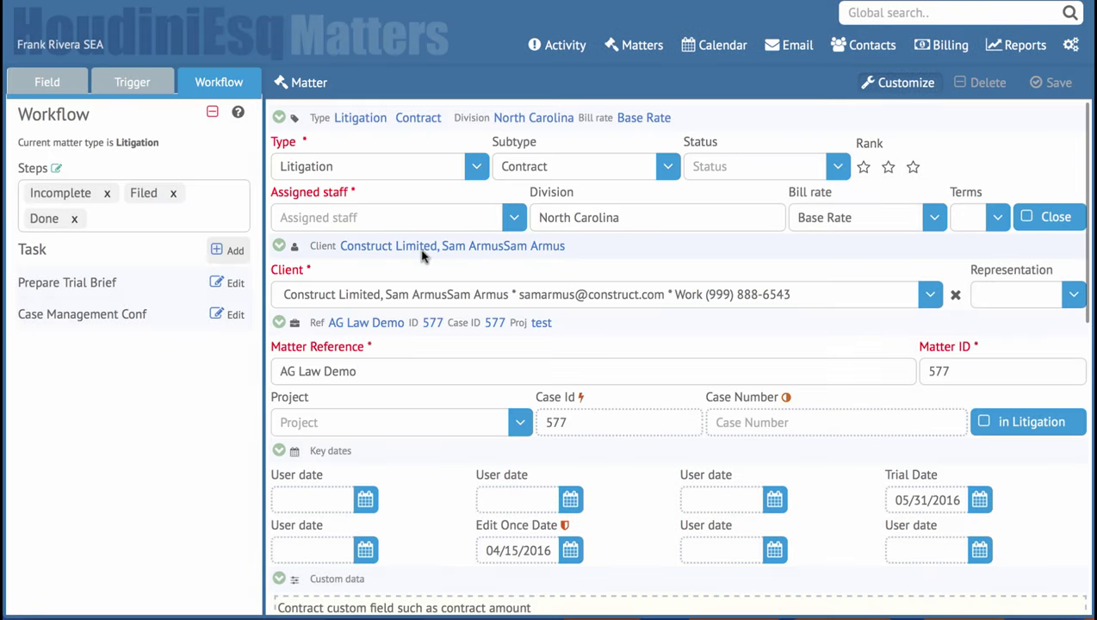
- Add a third workflow task of type Trial with the subject 'Trial'
{"action": "left_click", "coordinate": [222, 256]}
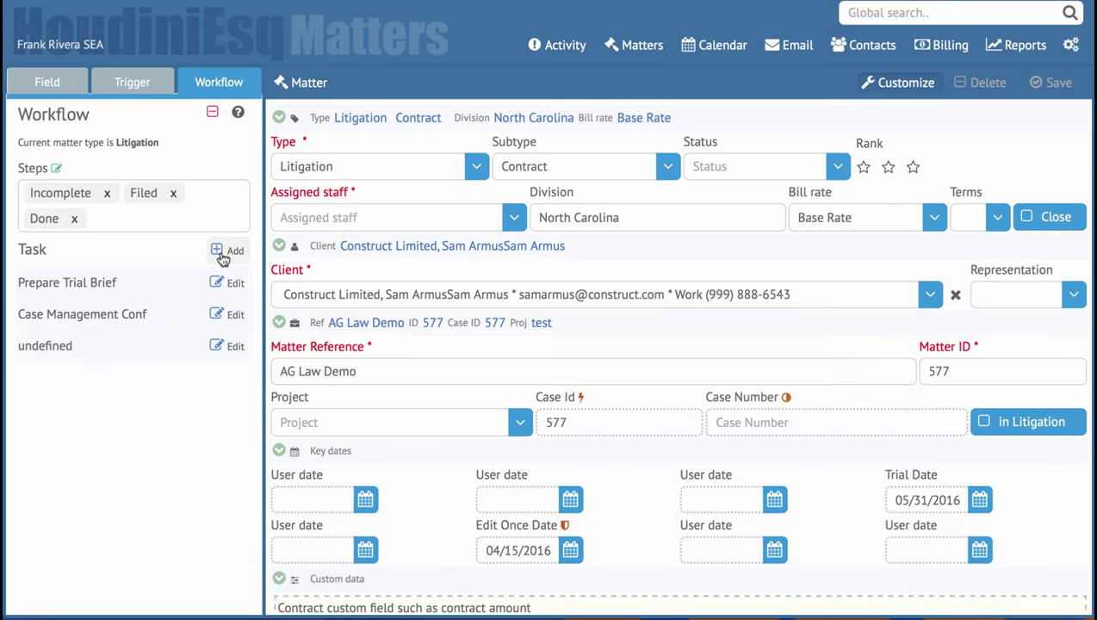
{"action": "left_click", "coordinate": [224, 345]}
{"action": "left_click", "coordinate": [565, 324]}
{"action": "scroll", "coordinate": [513, 249], "scroll_direction": "down", "scroll_amount": 10}
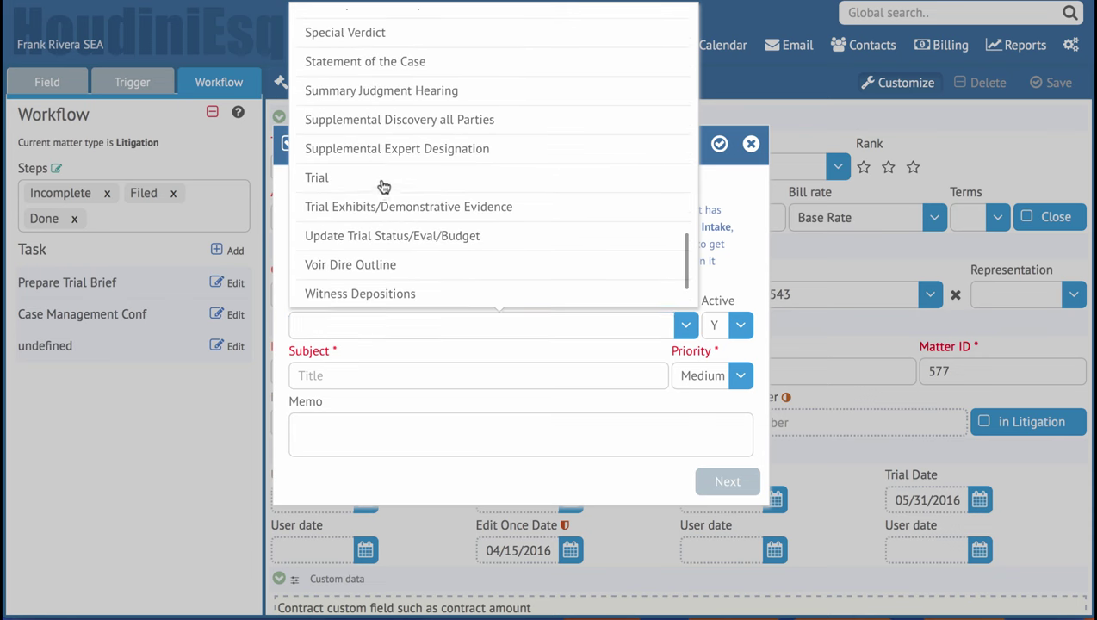
{"action": "left_click", "coordinate": [380, 180]}
{"action": "left_click", "coordinate": [418, 375]}
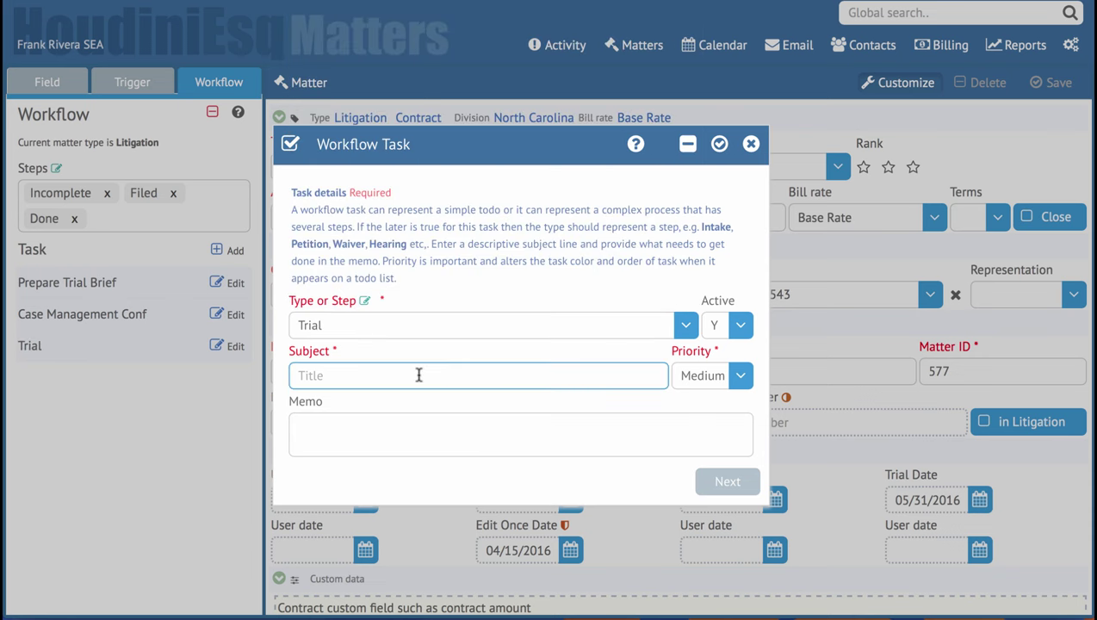
{"action": "type", "text": "Trial"}
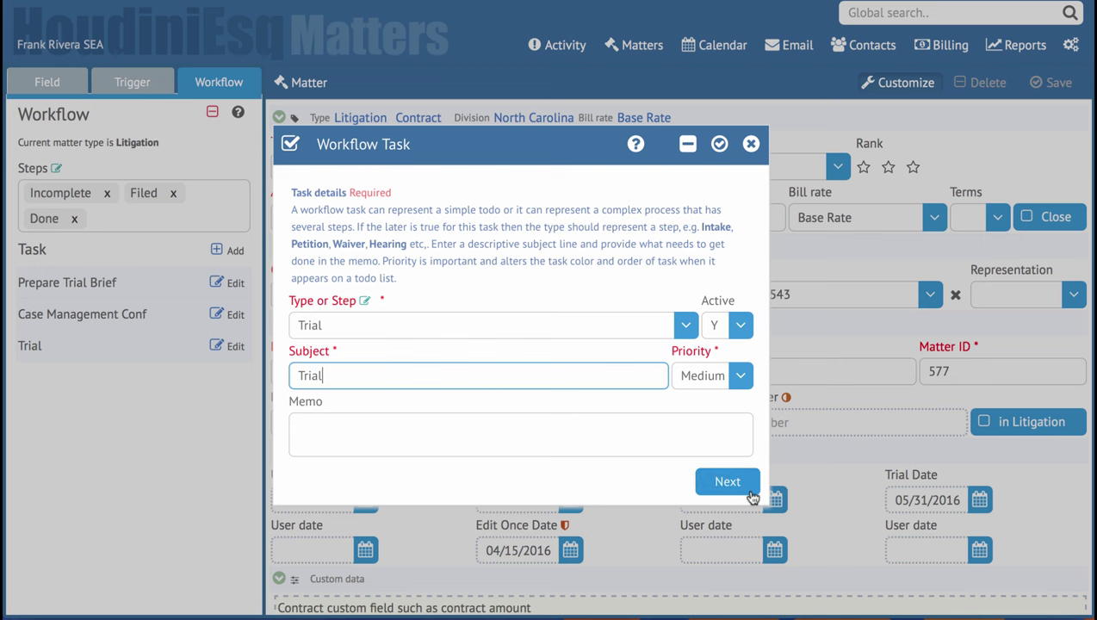
{"action": "left_click", "coordinate": [728, 481]}
- Make the Trial task due 20 days After the Trigger Date
{"action": "left_click", "coordinate": [404, 291]}
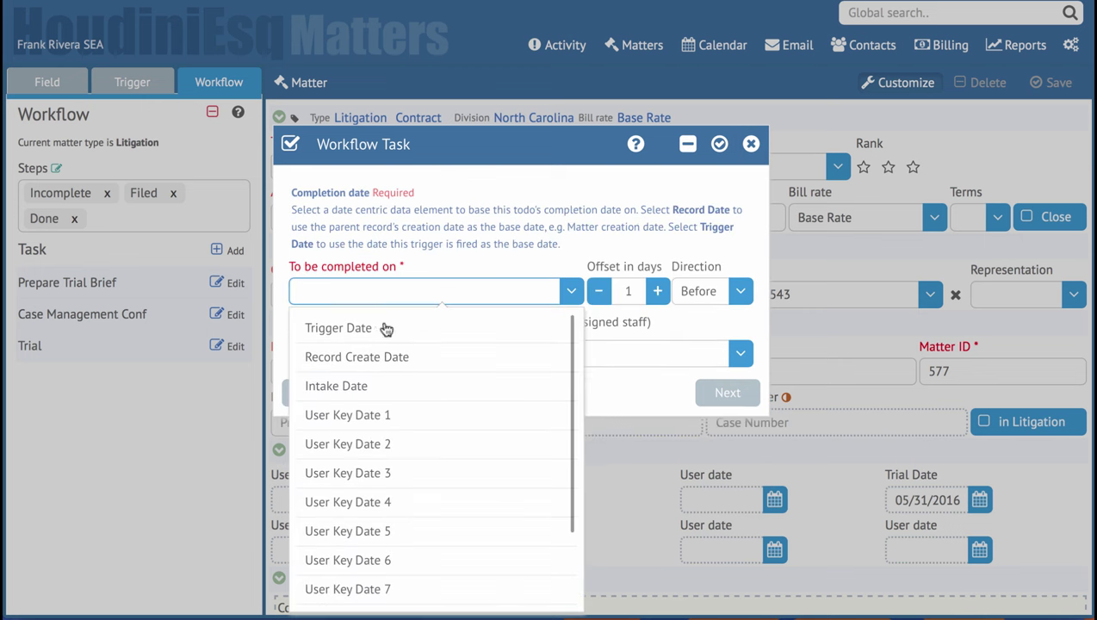
{"action": "left_click", "coordinate": [380, 327]}
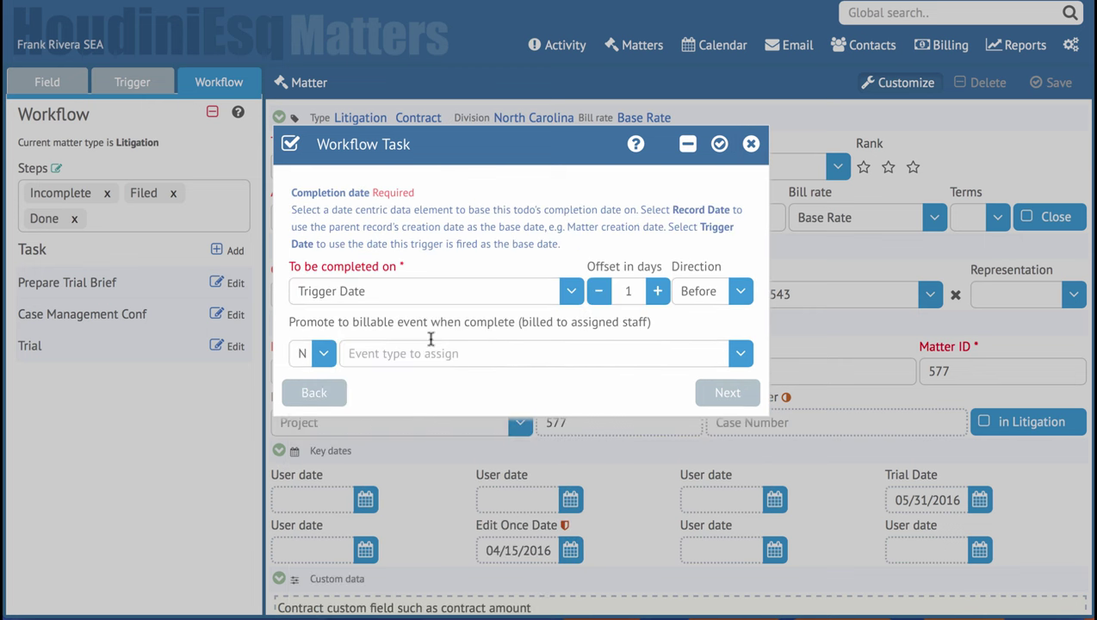
{"action": "left_click", "coordinate": [659, 297]}
{"action": "left_click", "coordinate": [659, 298]}
{"action": "left_click", "coordinate": [660, 298]}
{"action": "left_click", "coordinate": [660, 297]}
{"action": "left_click", "coordinate": [661, 298]}
{"action": "left_click", "coordinate": [661, 297]}
{"action": "left_click", "coordinate": [738, 294]}
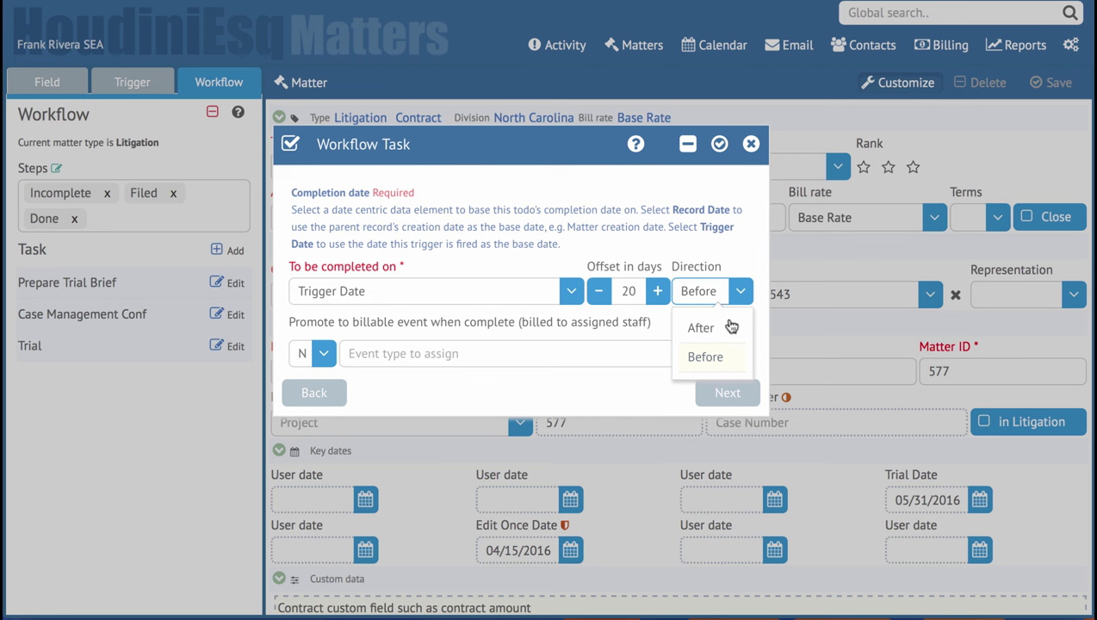
{"action": "left_click", "coordinate": [726, 325]}
{"action": "left_click", "coordinate": [640, 294]}
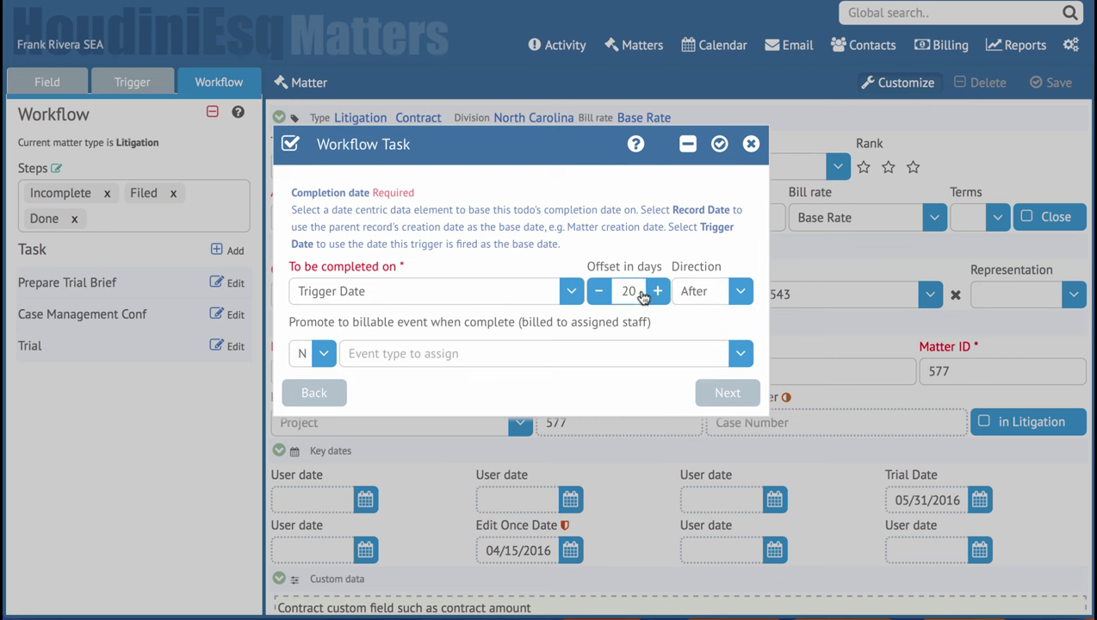
{"action": "type", "text": "0"}
{"action": "key", "text": "BackSpace"}
{"action": "key", "text": "BackSpace"}
{"action": "key", "text": "BackSpace"}
{"action": "type", "text": "20"}
{"action": "key", "text": "Tab"}
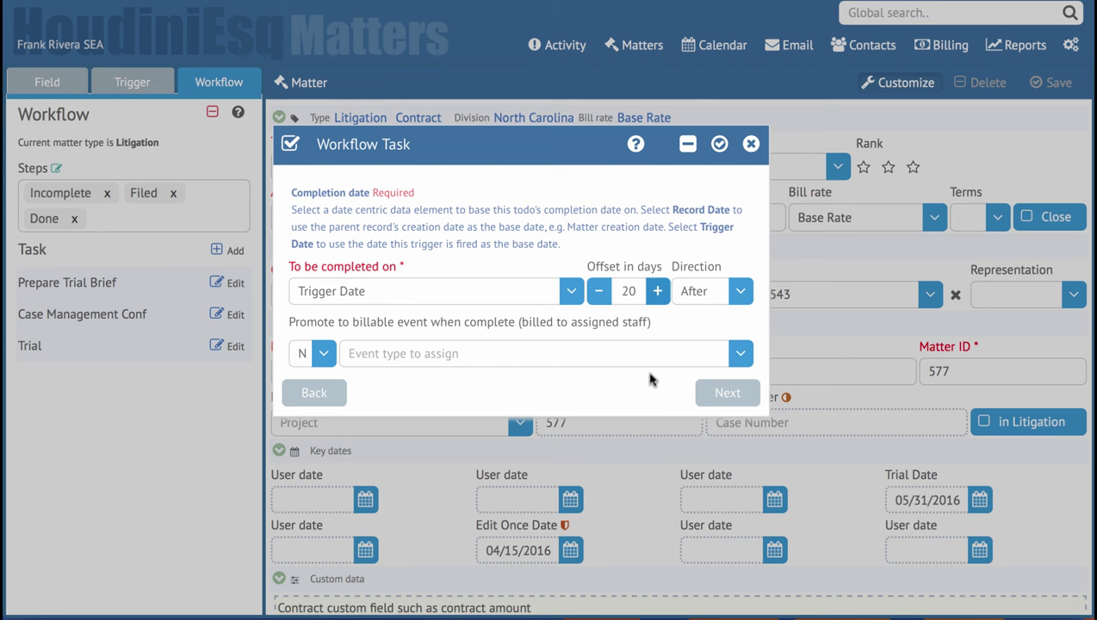
- Turn on Promote to billable event with Trial as the event type
{"action": "left_click", "coordinate": [322, 354]}
{"action": "left_click", "coordinate": [308, 389]}
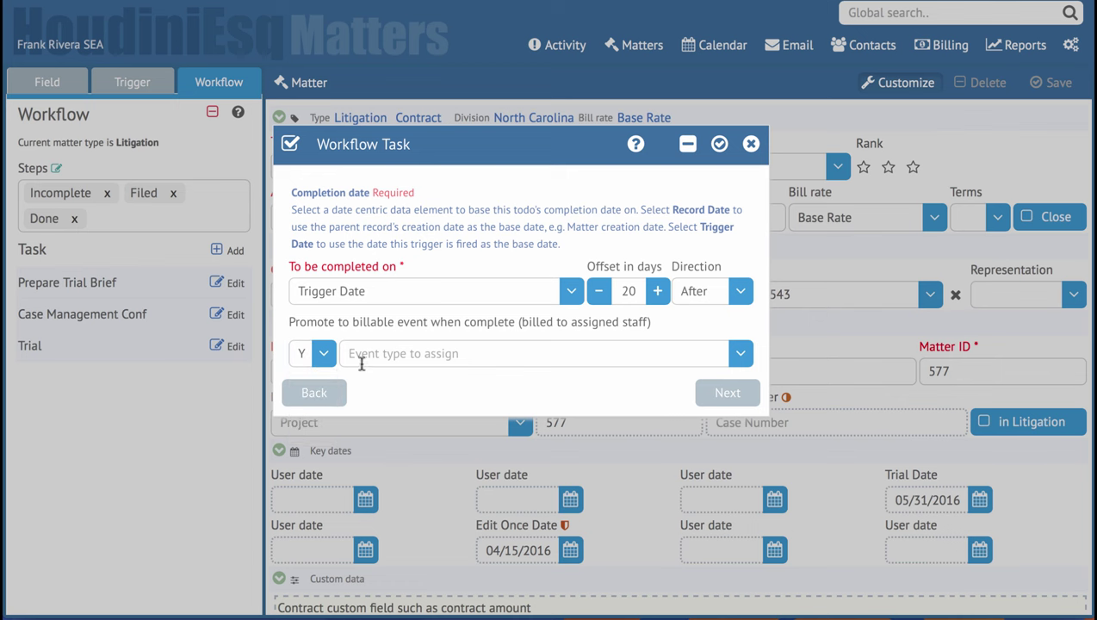
{"action": "left_click", "coordinate": [362, 360]}
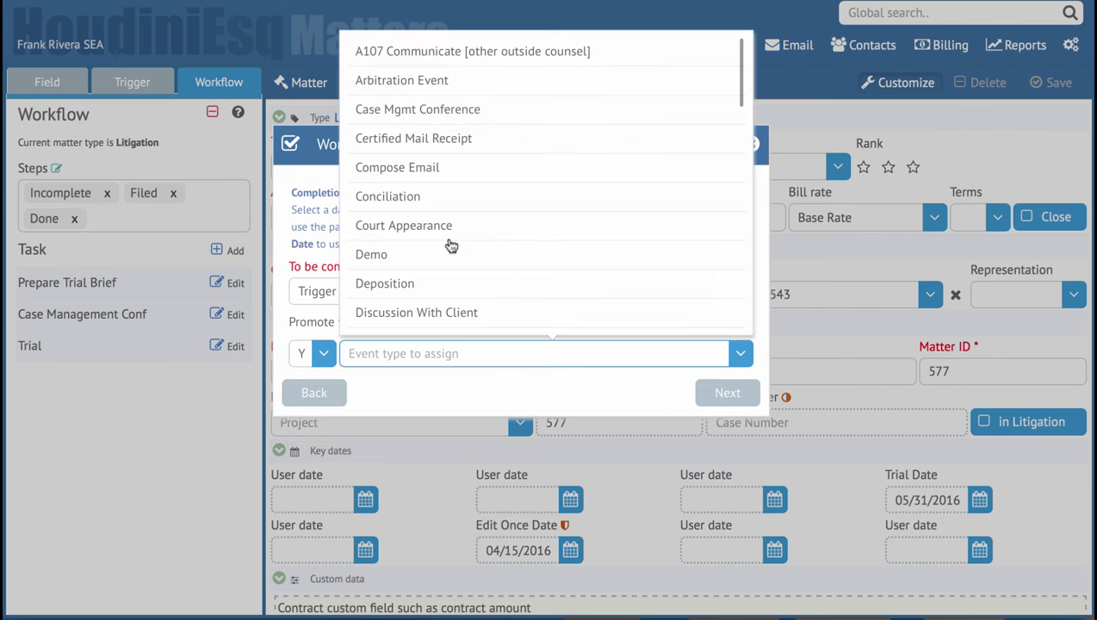
{"action": "scroll", "coordinate": [453, 248], "scroll_direction": "down", "scroll_amount": 8}
{"action": "scroll", "coordinate": [447, 270], "scroll_direction": "down", "scroll_amount": 3}
{"action": "scroll", "coordinate": [448, 274], "scroll_direction": "up", "scroll_amount": 5}
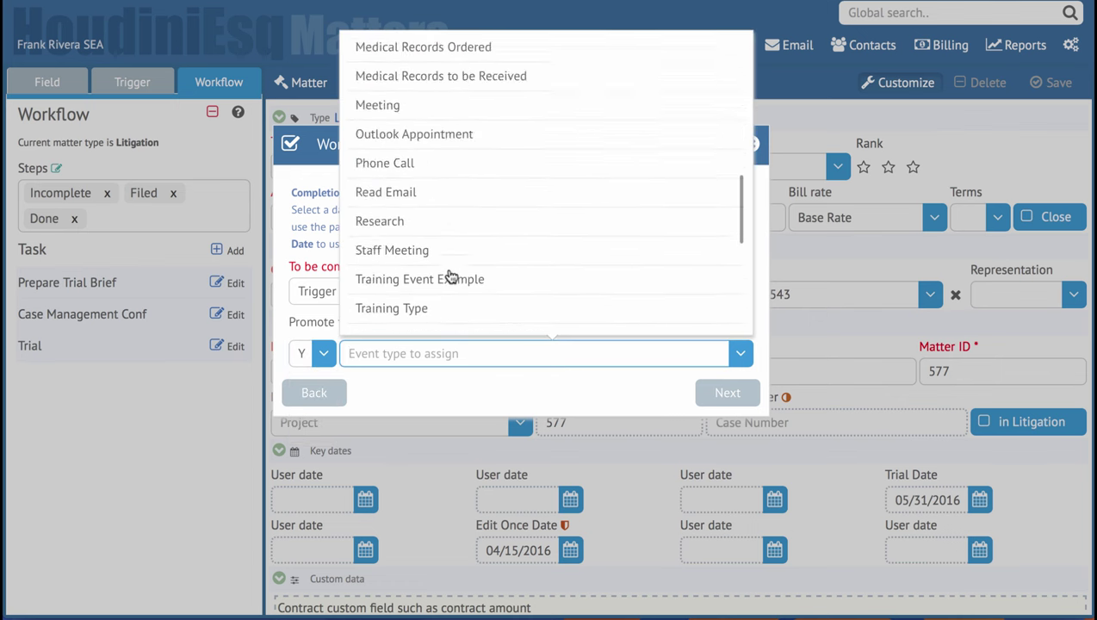
{"action": "scroll", "coordinate": [449, 274], "scroll_direction": "down", "scroll_amount": 3}
{"action": "scroll", "coordinate": [450, 275], "scroll_direction": "down", "scroll_amount": 3}
{"action": "left_click", "coordinate": [448, 282]}
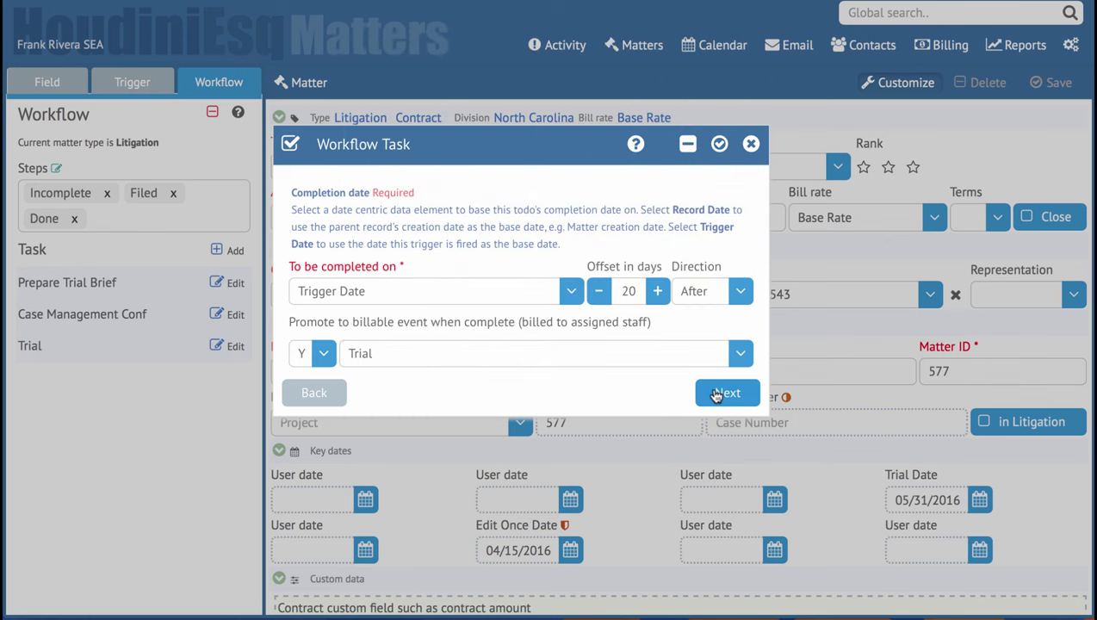
{"action": "left_click", "coordinate": [713, 392]}
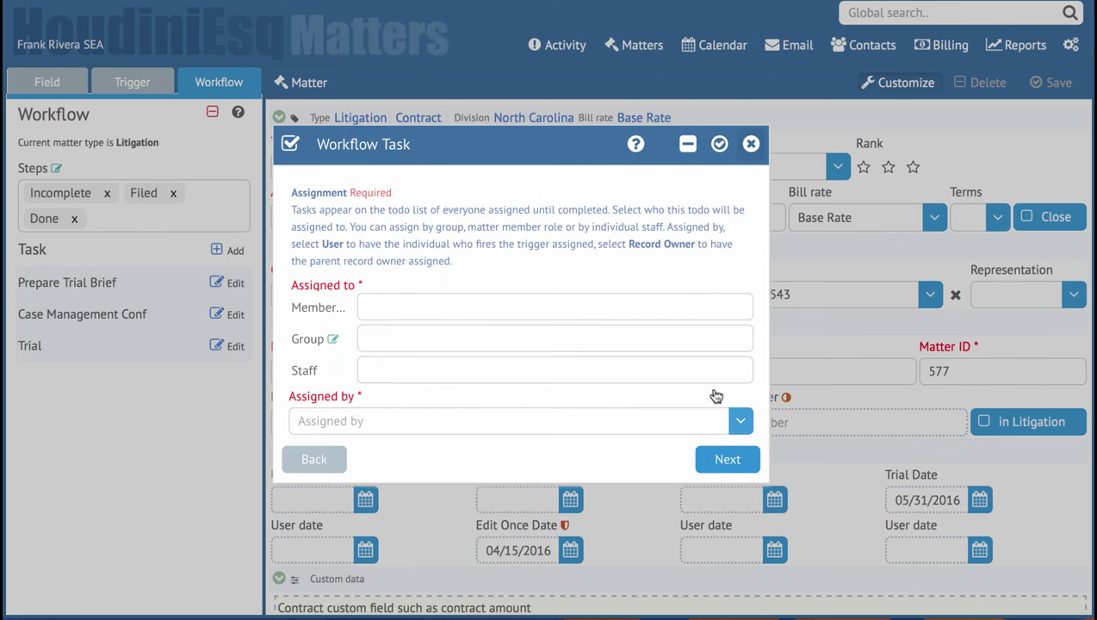
- Assign the Trial task to the User role with a staff member as assigner, then continue
{"action": "left_click", "coordinate": [411, 371]}
{"action": "left_click", "coordinate": [403, 407]}
{"action": "left_click", "coordinate": [338, 420]}
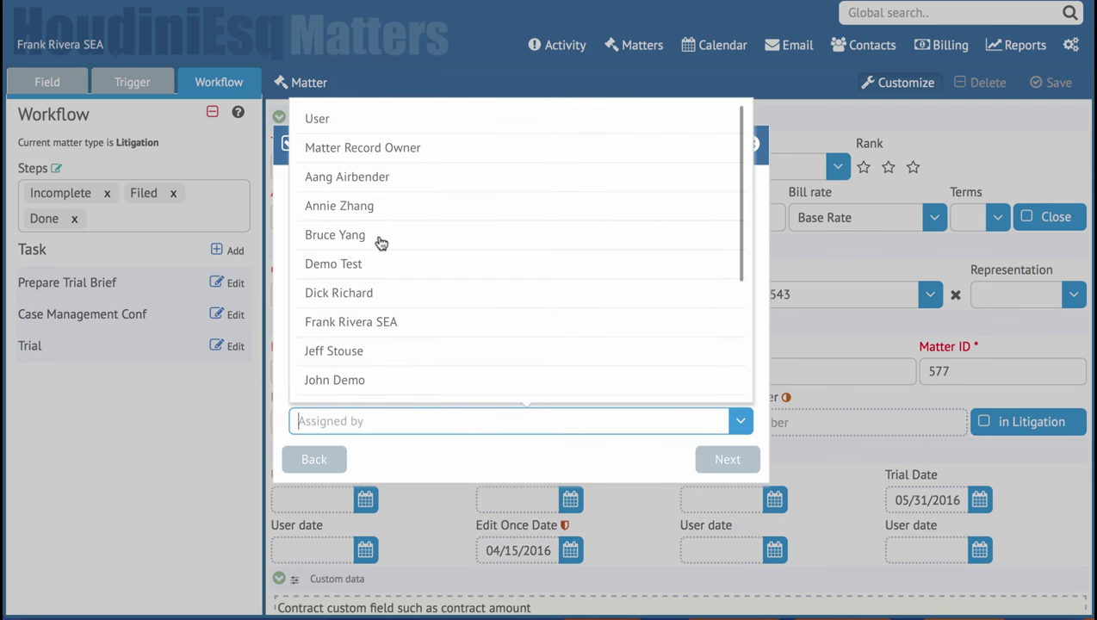
{"action": "left_click", "coordinate": [363, 352]}
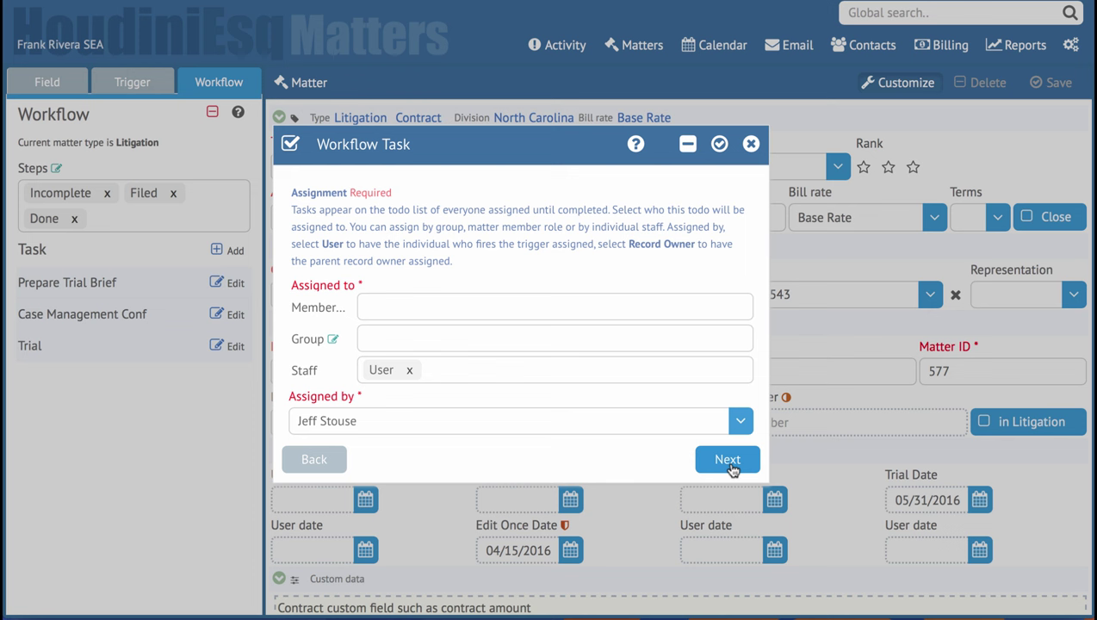
{"action": "left_click", "coordinate": [729, 461]}
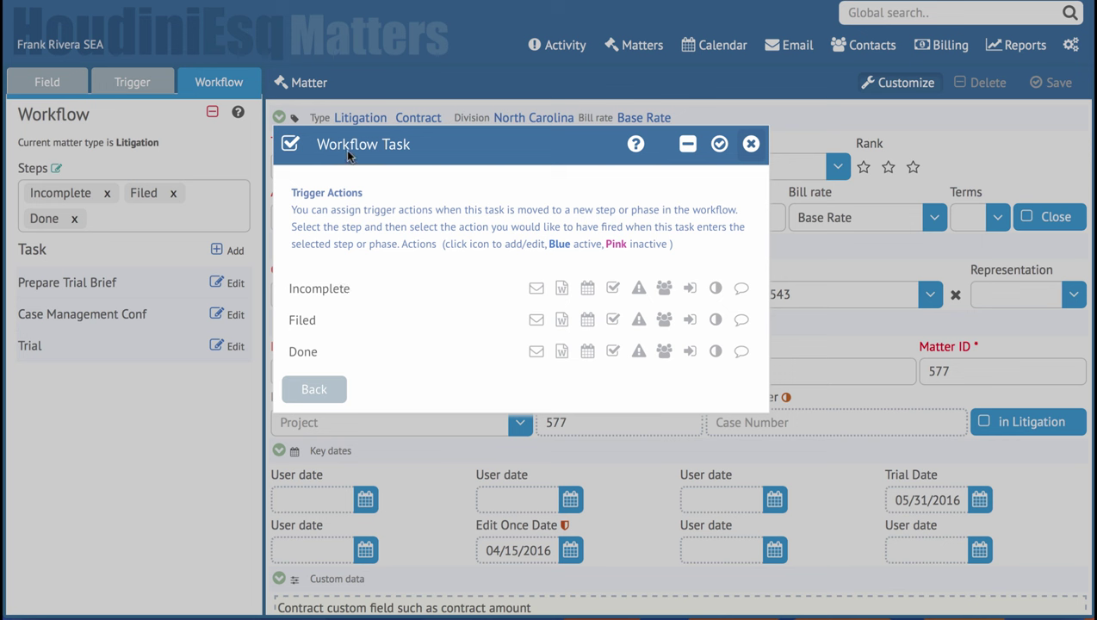
- Step back through the wizard to the task details page and forward again to Trigger Actions
{"action": "left_click", "coordinate": [335, 388]}
{"action": "left_click", "coordinate": [335, 461]}
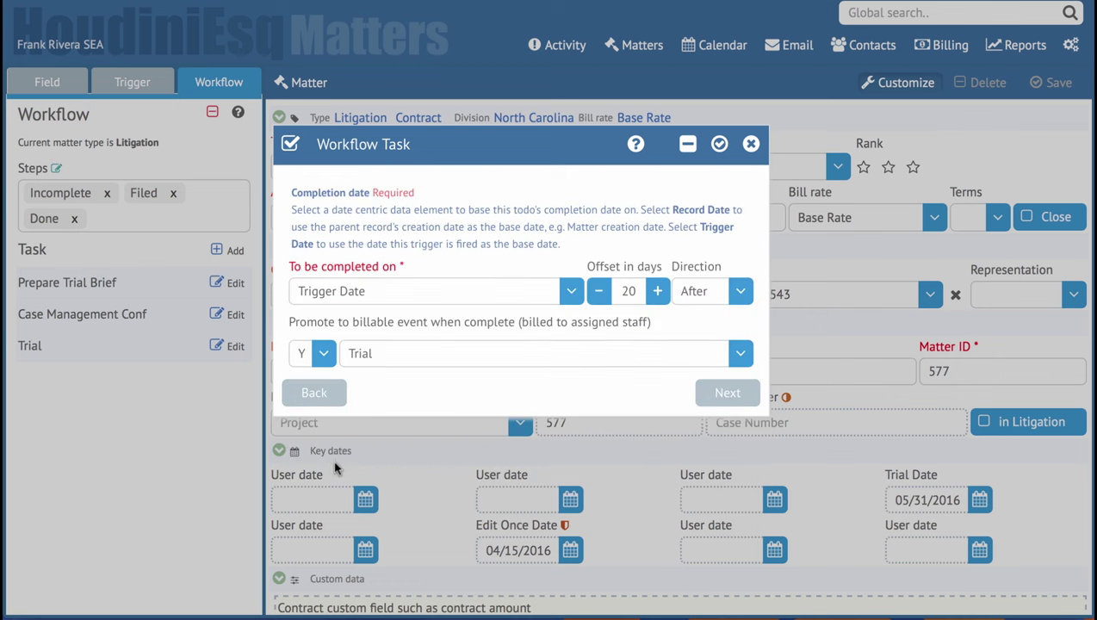
{"action": "left_click", "coordinate": [315, 395]}
{"action": "left_click", "coordinate": [707, 482]}
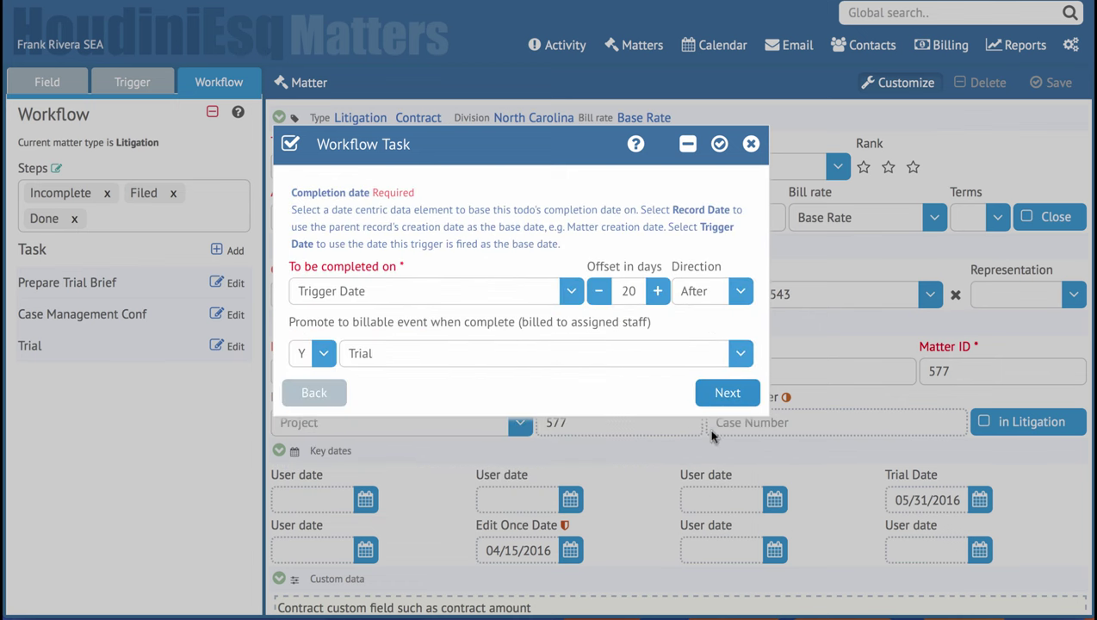
{"action": "left_click", "coordinate": [723, 394]}
{"action": "left_click", "coordinate": [731, 463]}
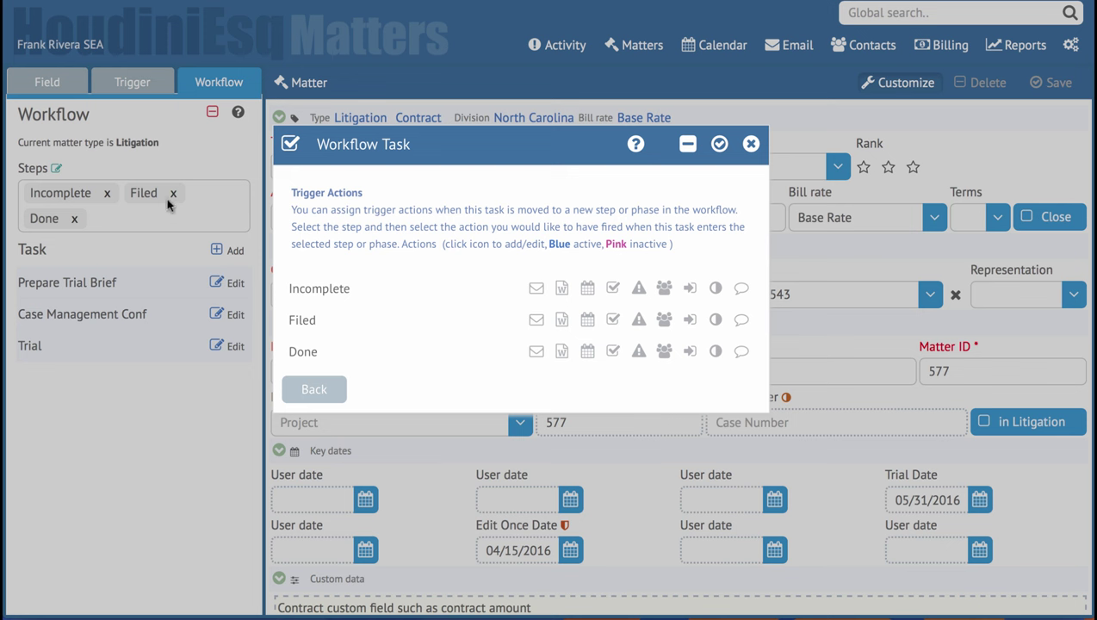
- Give the Done step a popup titled 'Popup!' with a greeting message, and save the task
{"action": "left_click", "coordinate": [740, 356]}
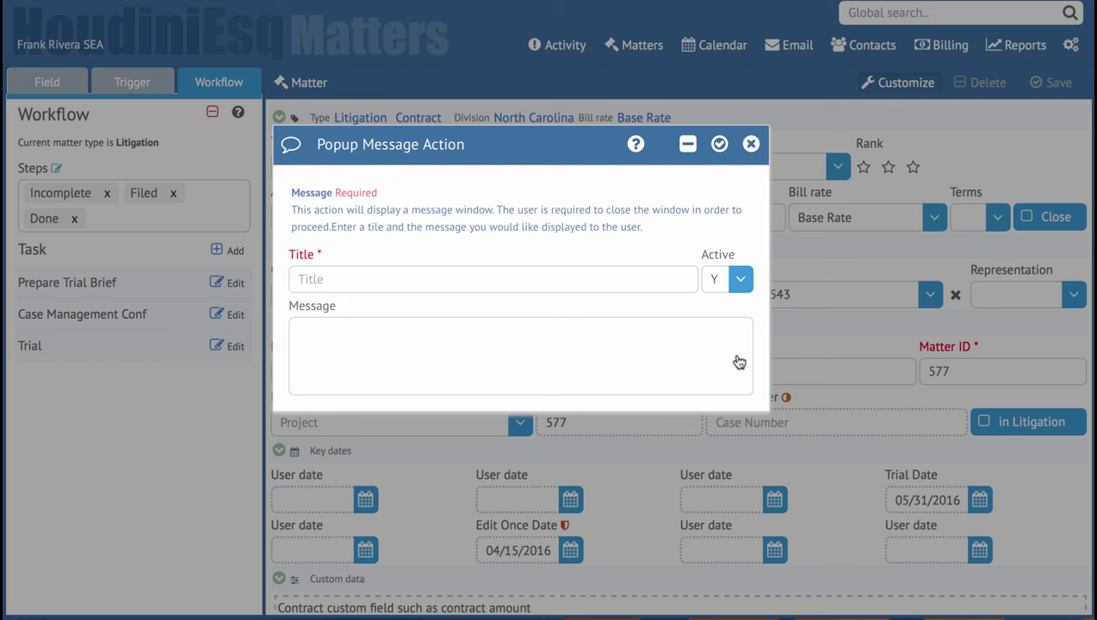
{"action": "left_click", "coordinate": [475, 288]}
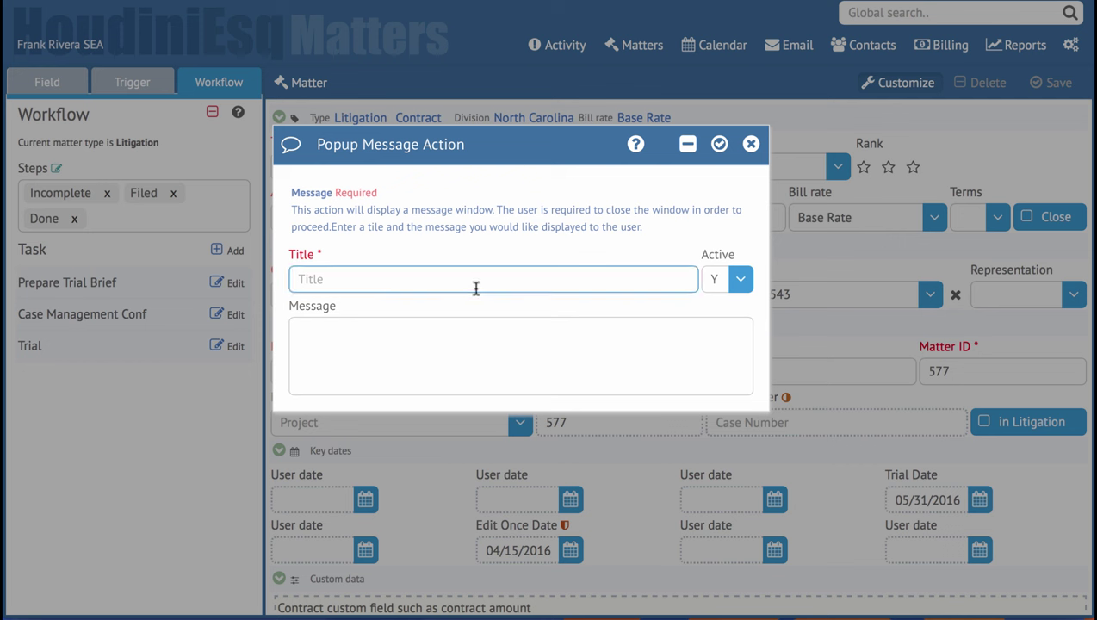
{"action": "type", "text": "Popup!"}
{"action": "left_click", "coordinate": [486, 334]}
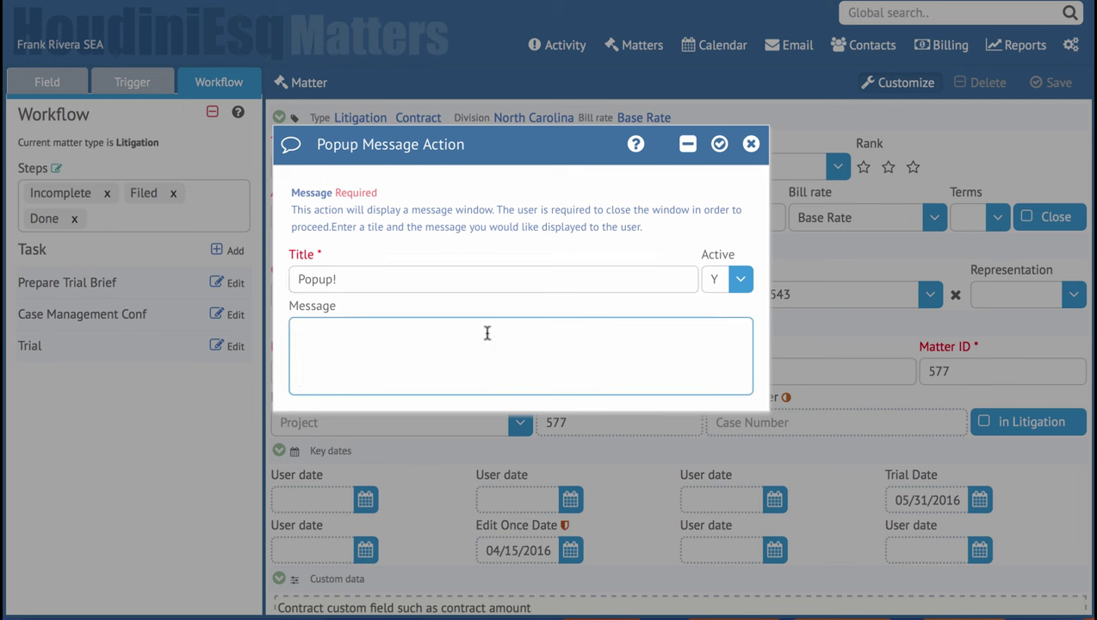
{"action": "type", "text": "Hello Frank"}
{"action": "left_click", "coordinate": [720, 146]}
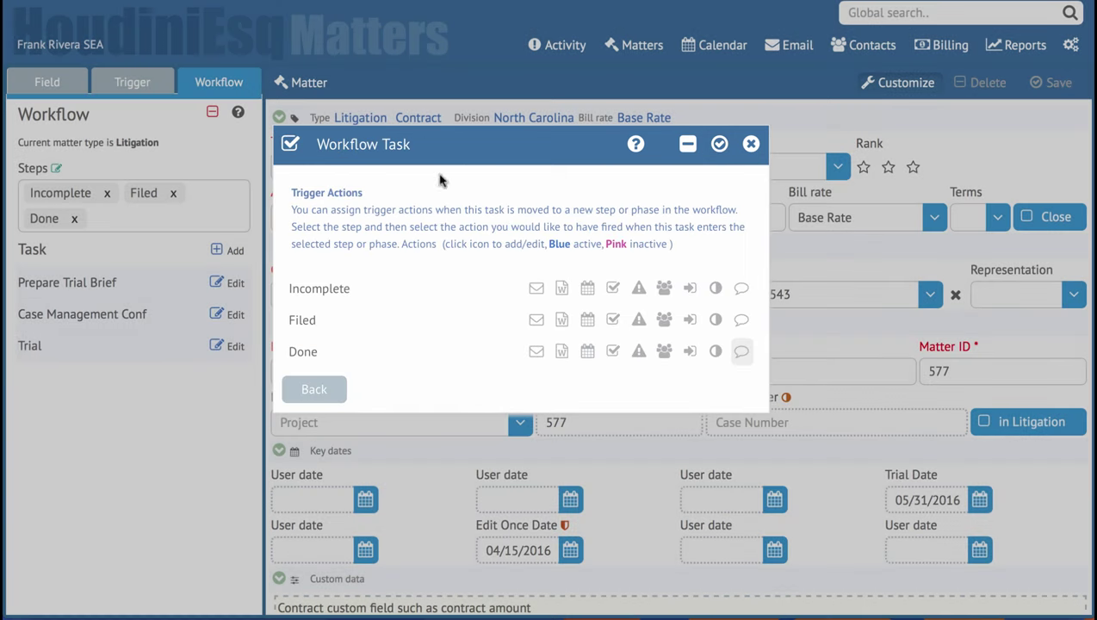
{"action": "left_click", "coordinate": [720, 147]}
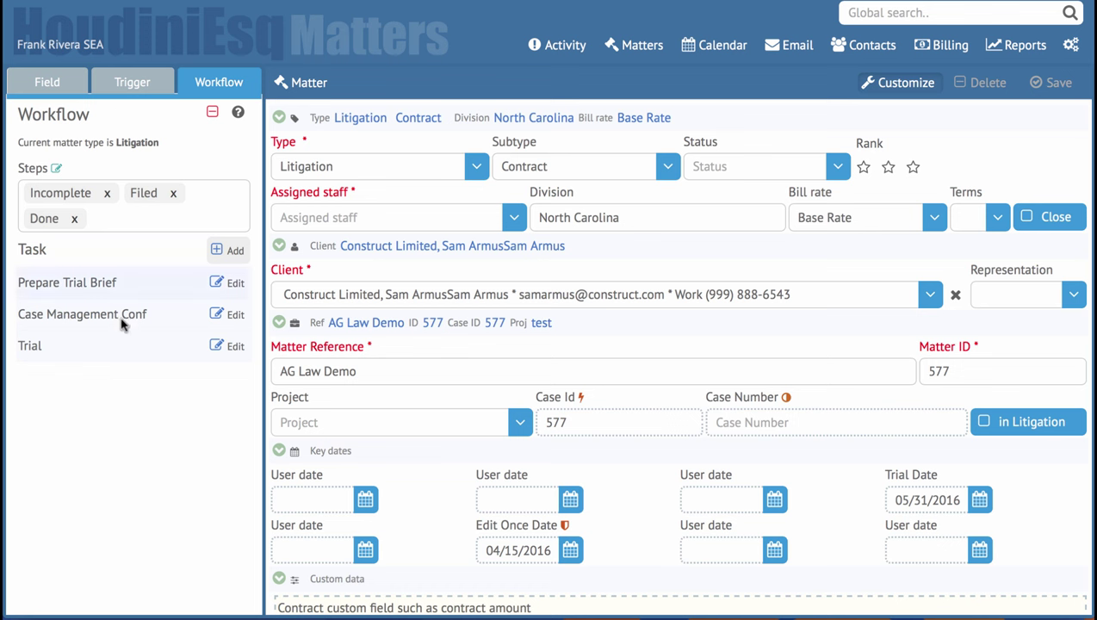
- Exit customize mode and reopen the AG Law Demo matter from the Matters list
{"action": "left_click", "coordinate": [193, 86]}
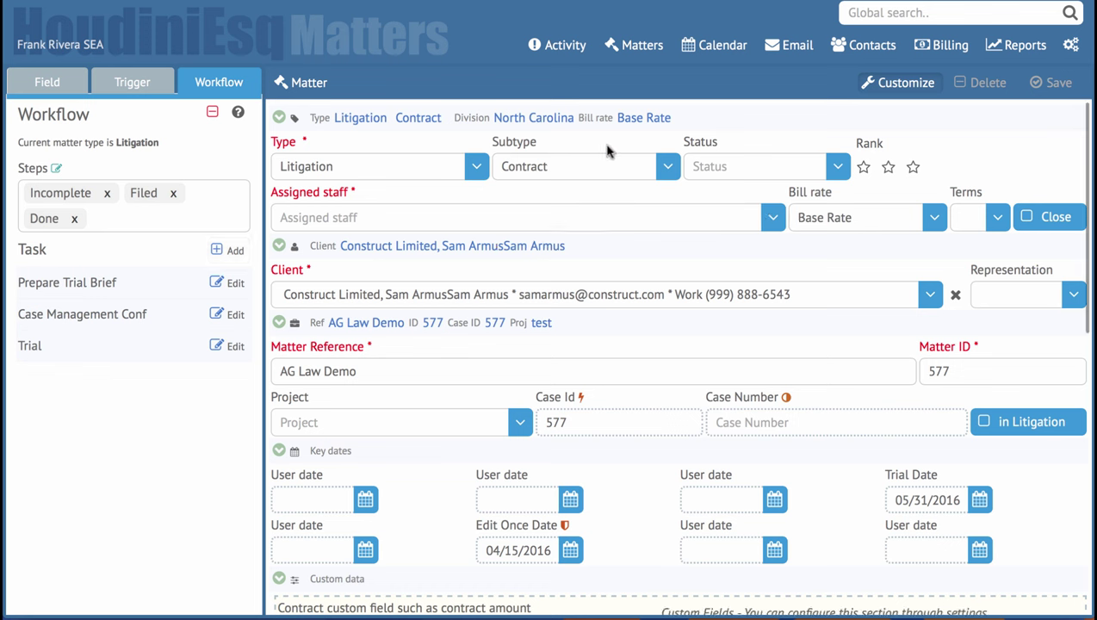
{"action": "left_click", "coordinate": [910, 86]}
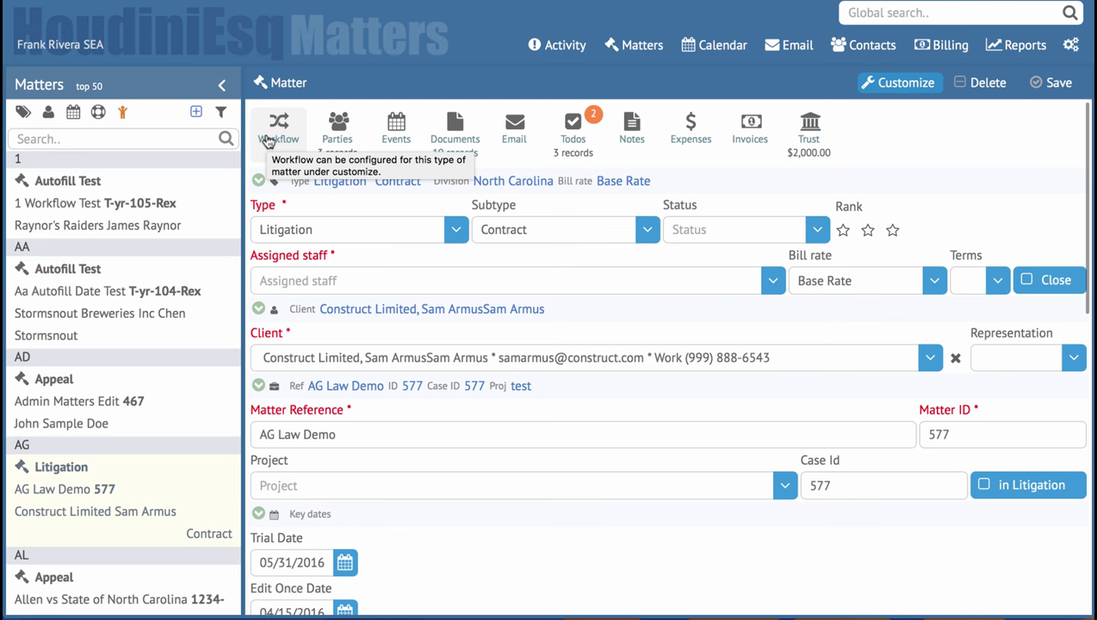
{"action": "left_click", "coordinate": [267, 229]}
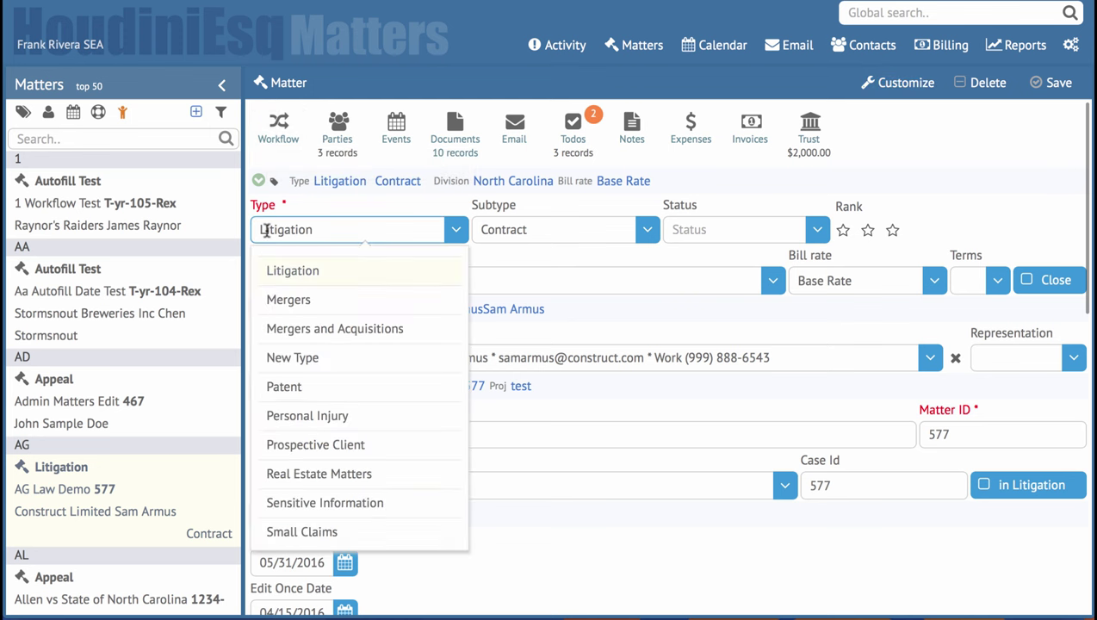
{"action": "left_click", "coordinate": [267, 229]}
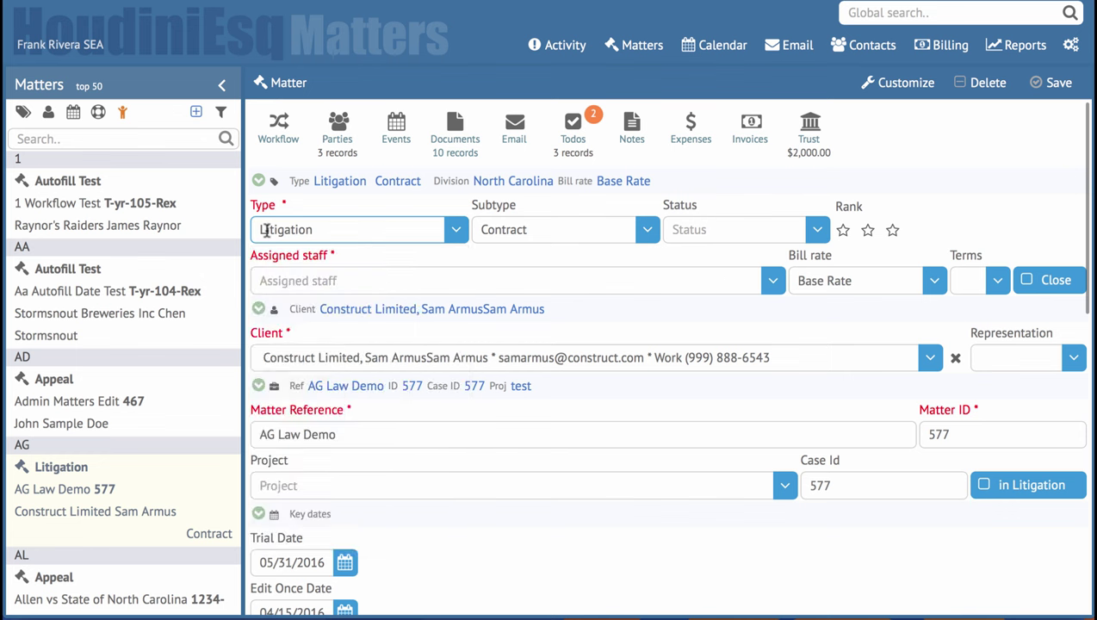
{"action": "left_click", "coordinate": [177, 299]}
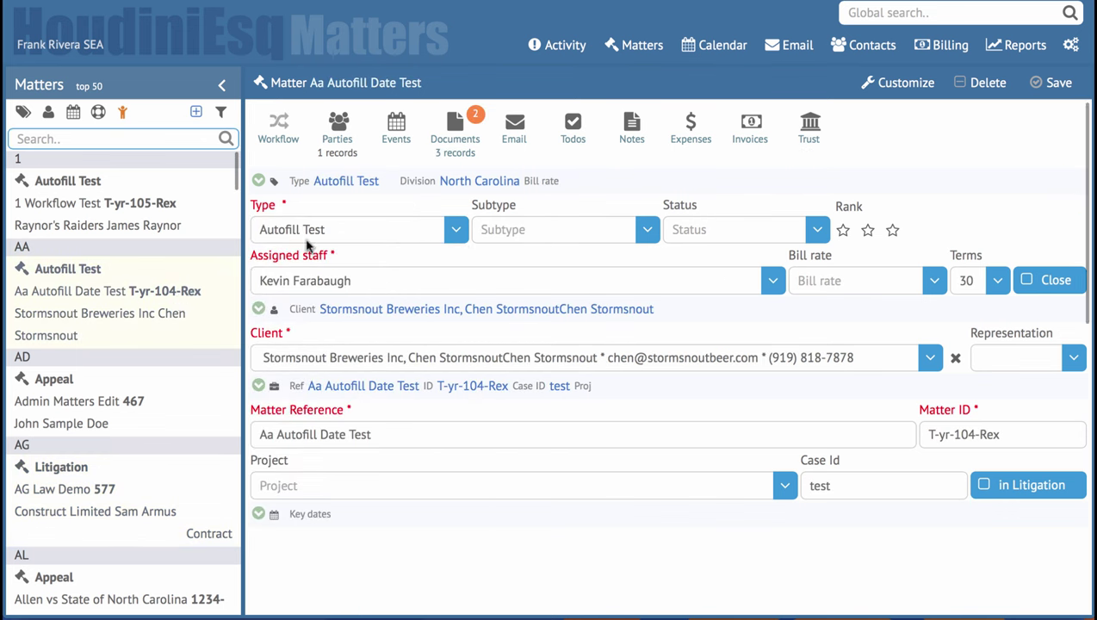
{"action": "left_click", "coordinate": [127, 487]}
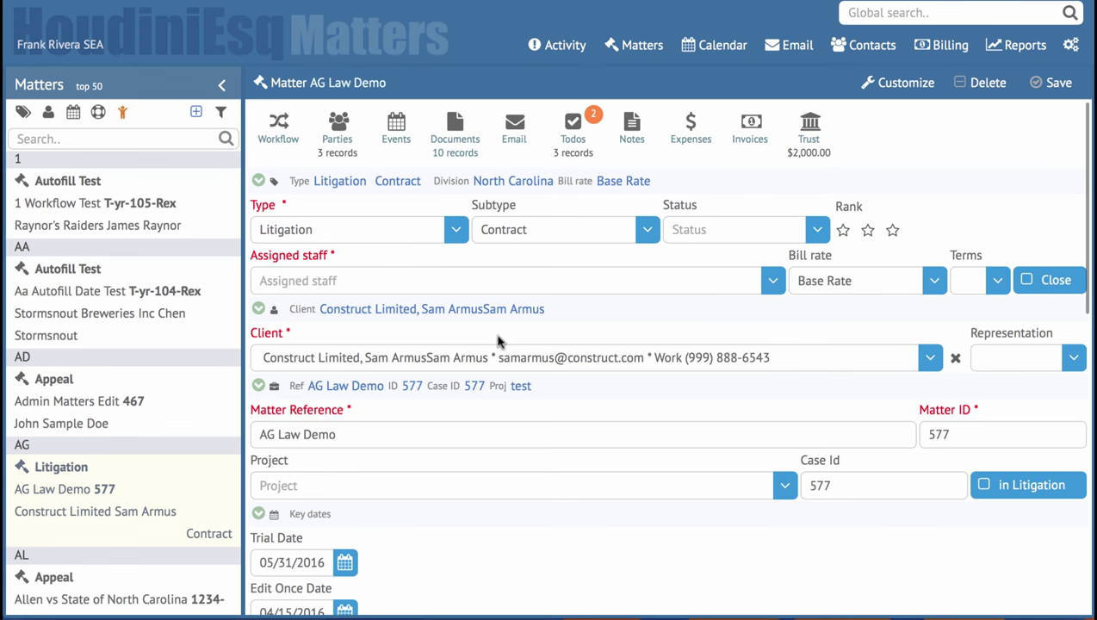
- Create the workflow adding Prepare Trial Brief, Case Management Conf and Trial tasks under Incomplete
{"action": "left_click", "coordinate": [292, 128]}
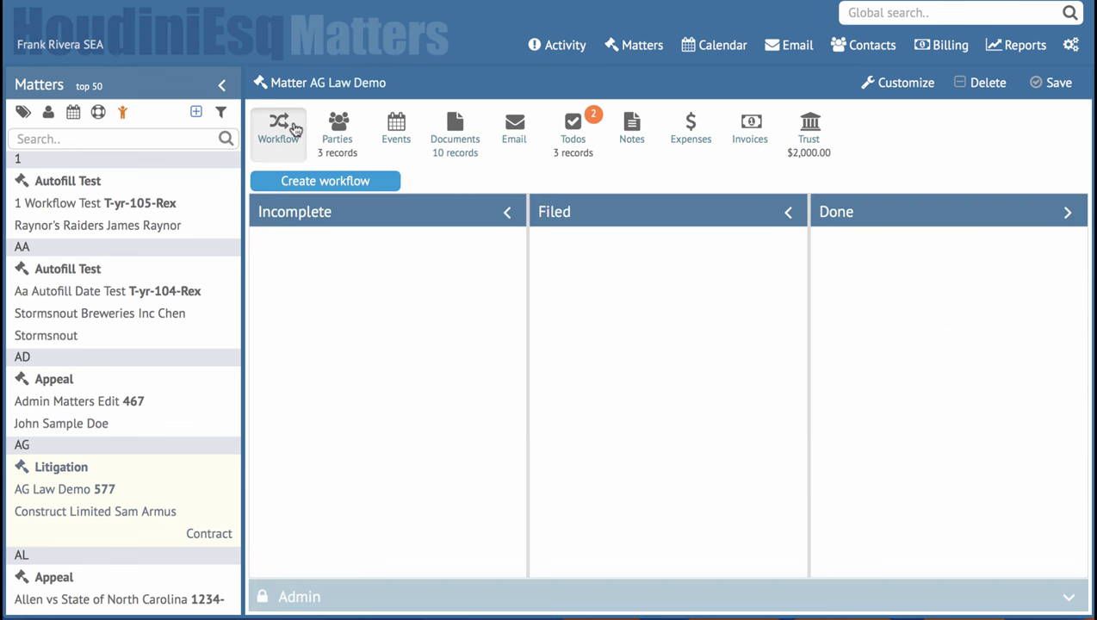
{"action": "left_click", "coordinate": [353, 180]}
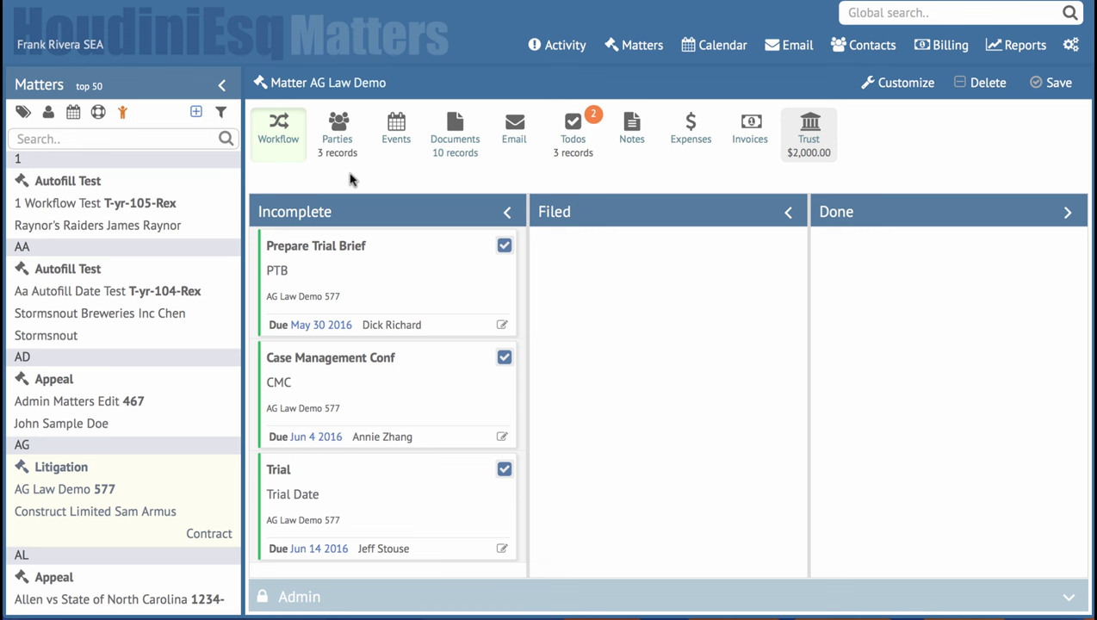
- Move Prepare Trial Brief through Filed into Done, and Case Management Conf into Filed
{"action": "left_click_drag", "start_coordinate": [357, 255], "coordinate": [554, 237]}
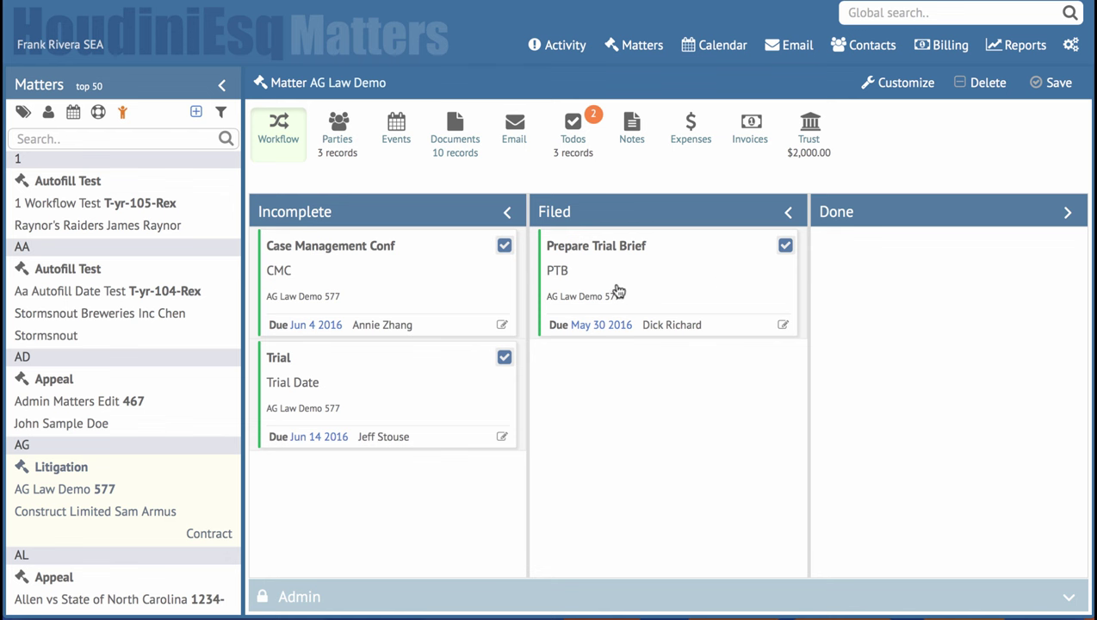
{"action": "left_click_drag", "start_coordinate": [600, 261], "coordinate": [821, 251]}
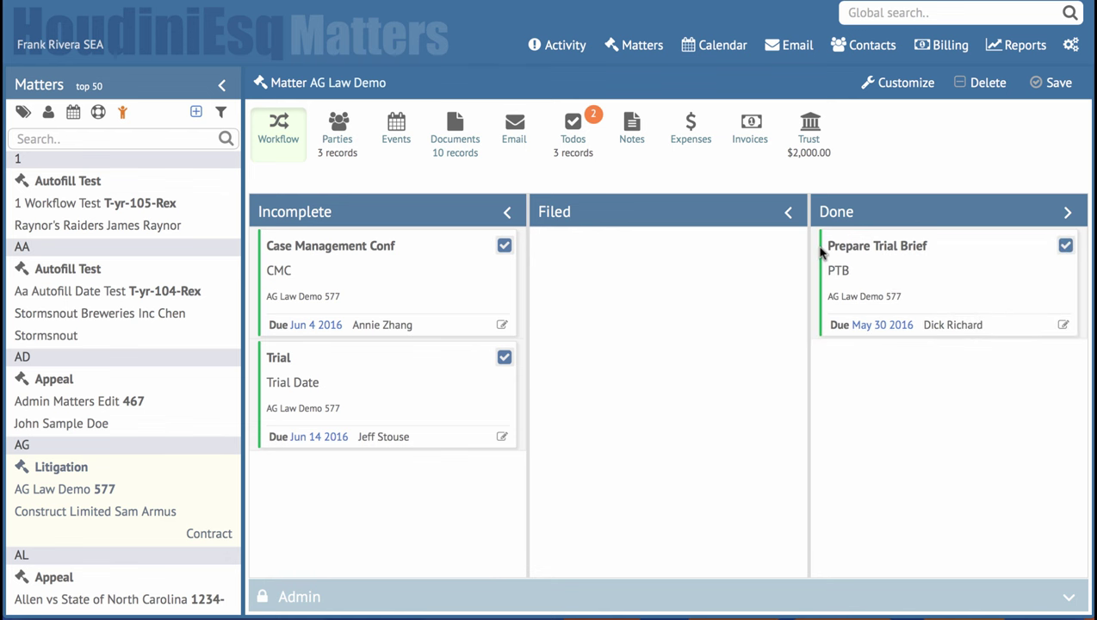
{"action": "left_click_drag", "start_coordinate": [355, 274], "coordinate": [531, 253]}
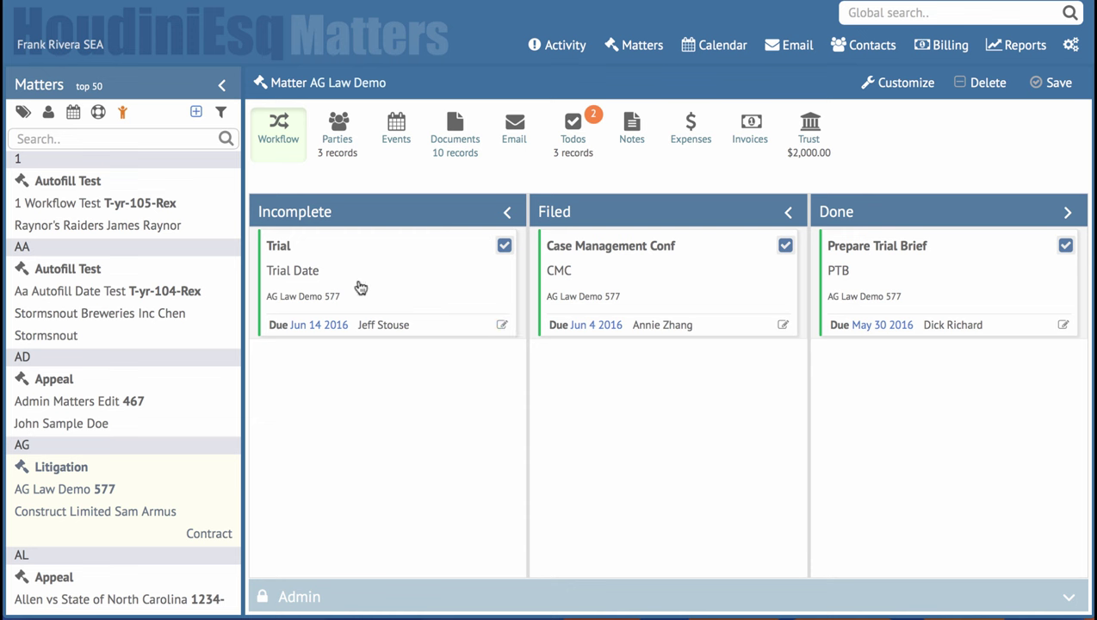
- Drag Trial through Filed into Done and dismiss the Popup! greeting with Ok
{"action": "left_click_drag", "start_coordinate": [359, 287], "coordinate": [548, 361]}
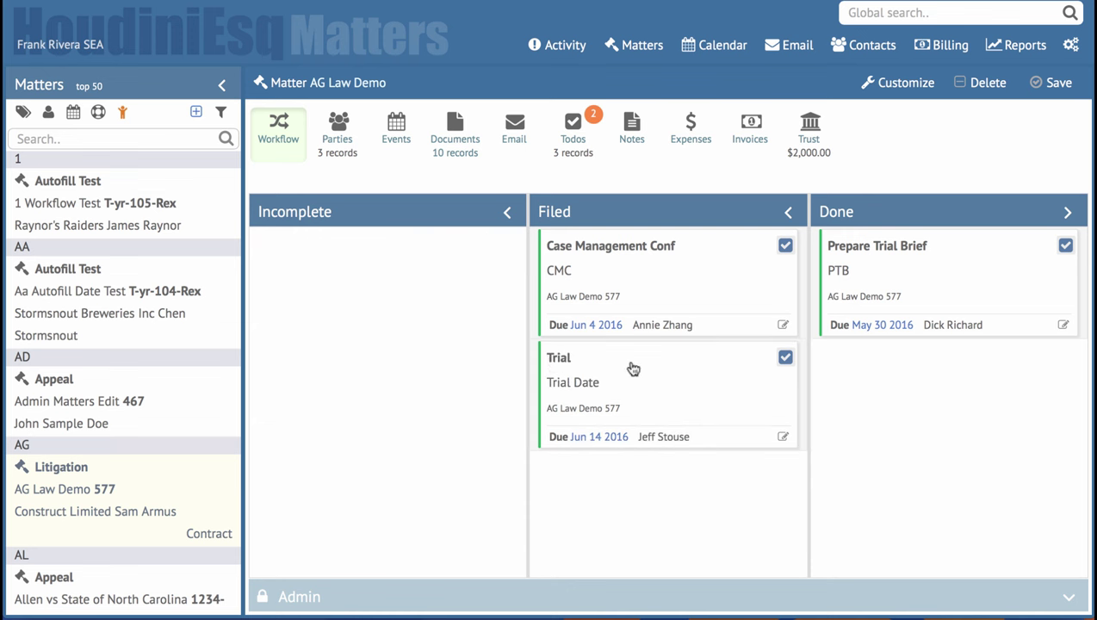
{"action": "left_click_drag", "start_coordinate": [633, 370], "coordinate": [817, 372]}
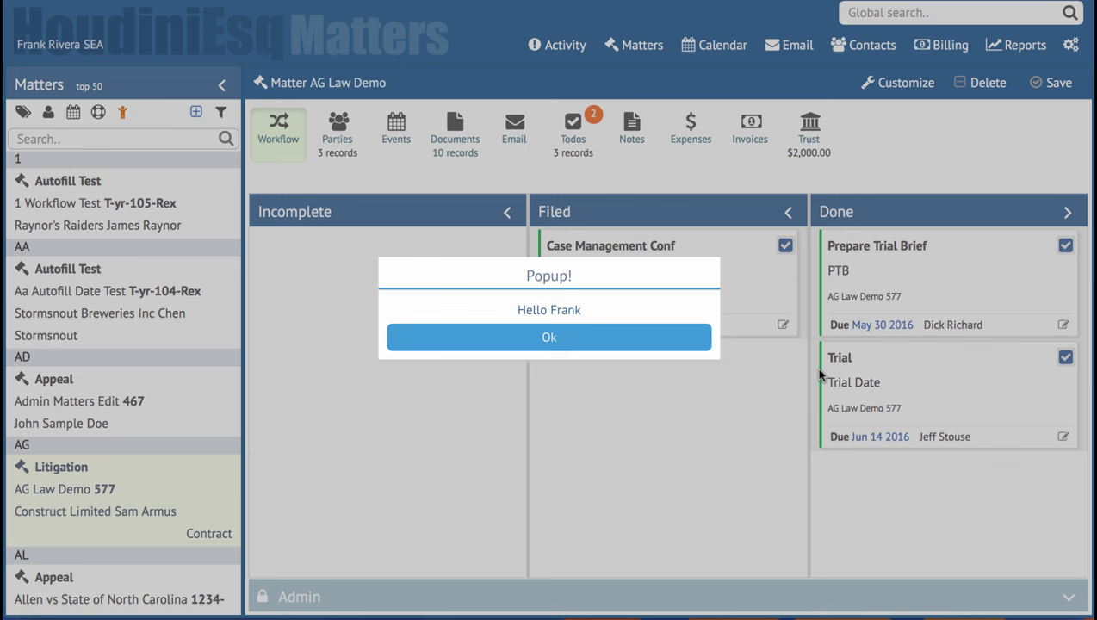
{"action": "left_click", "coordinate": [557, 339]}
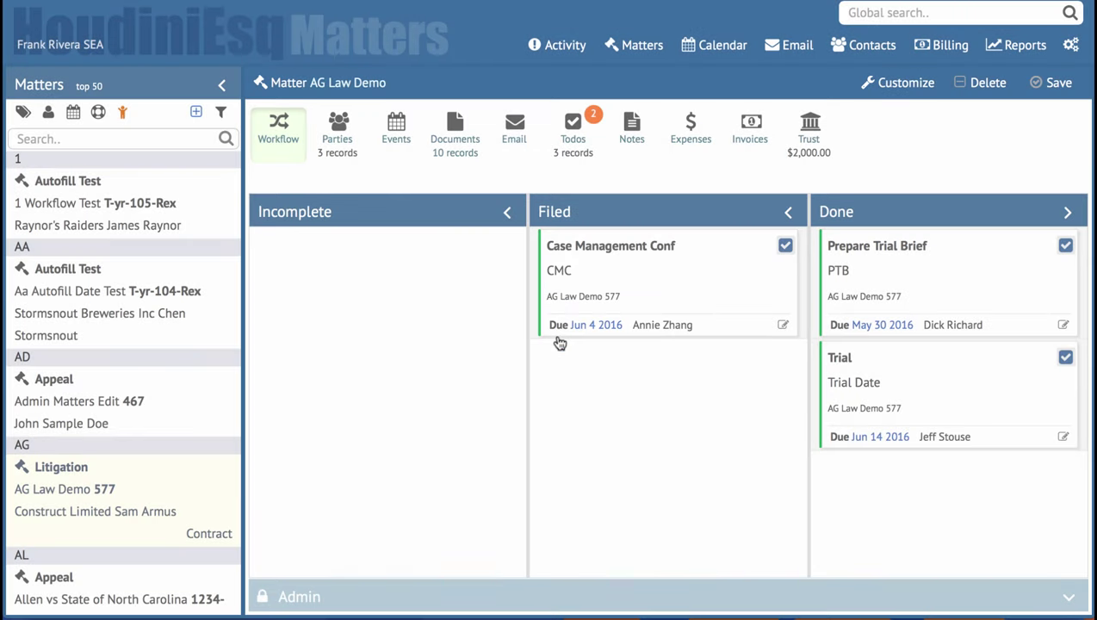